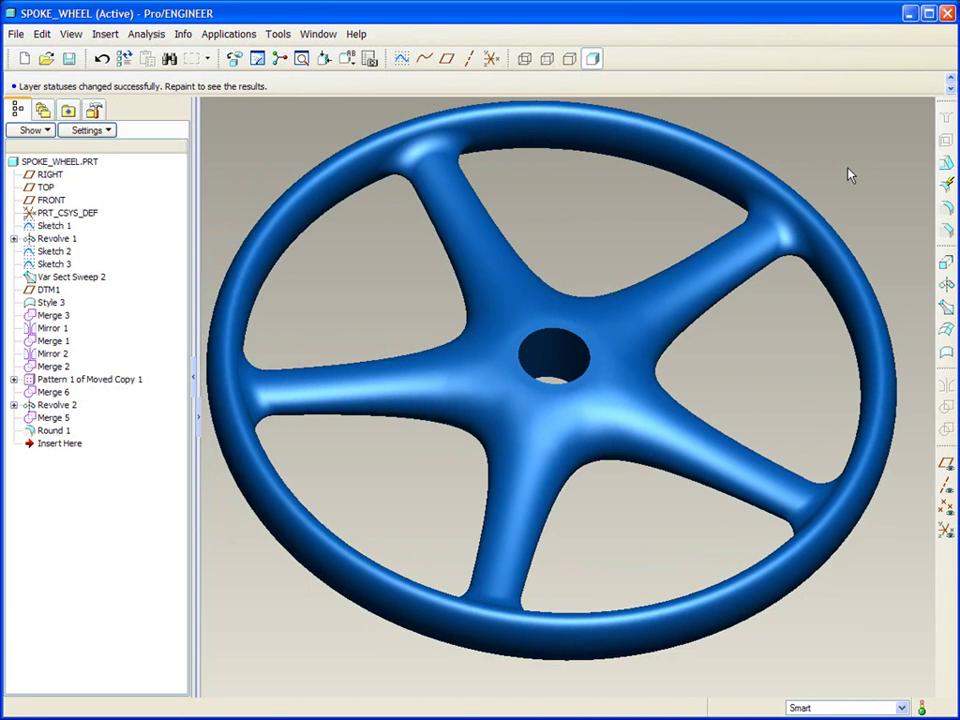
- Roll the model back to just after DTM1 and unhide the 03___PRT_ALL_CURVES layer
click(42, 446)
mouse_move(40, 448)
mouse_down()
mouse_move(47, 276)
mouse_move(47, 293)
mouse_up()
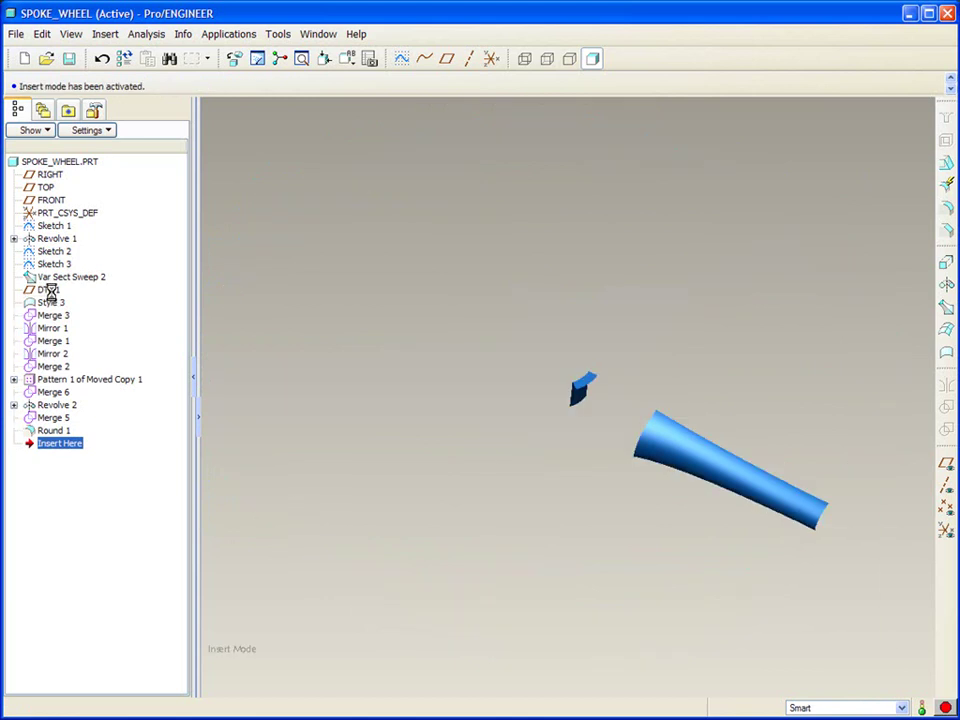
click(35, 131)
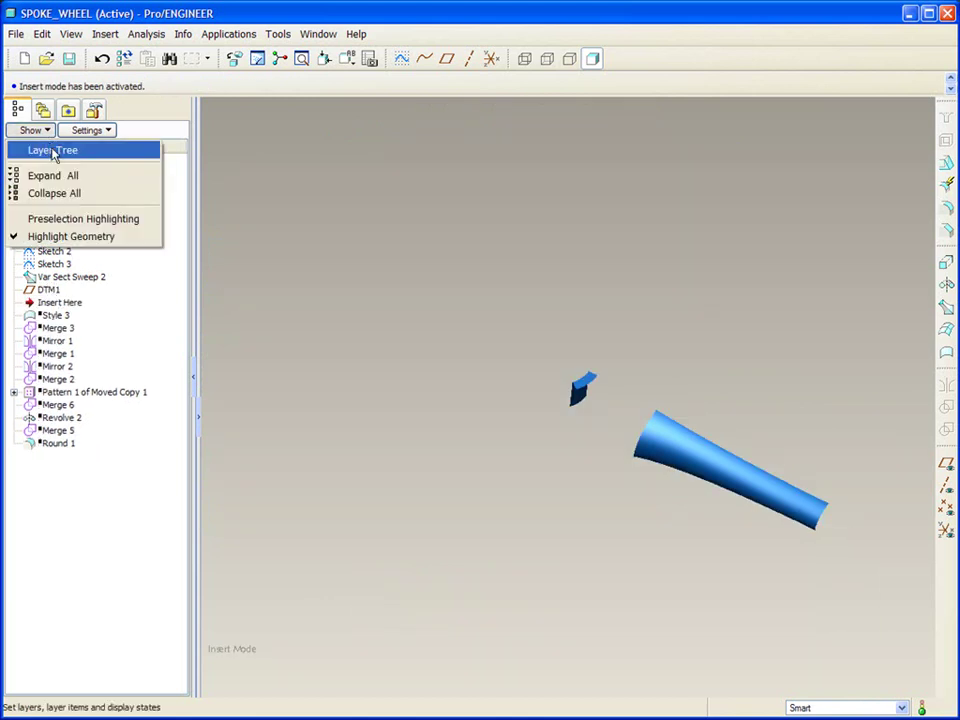
click(55, 150)
right_click(88, 238)
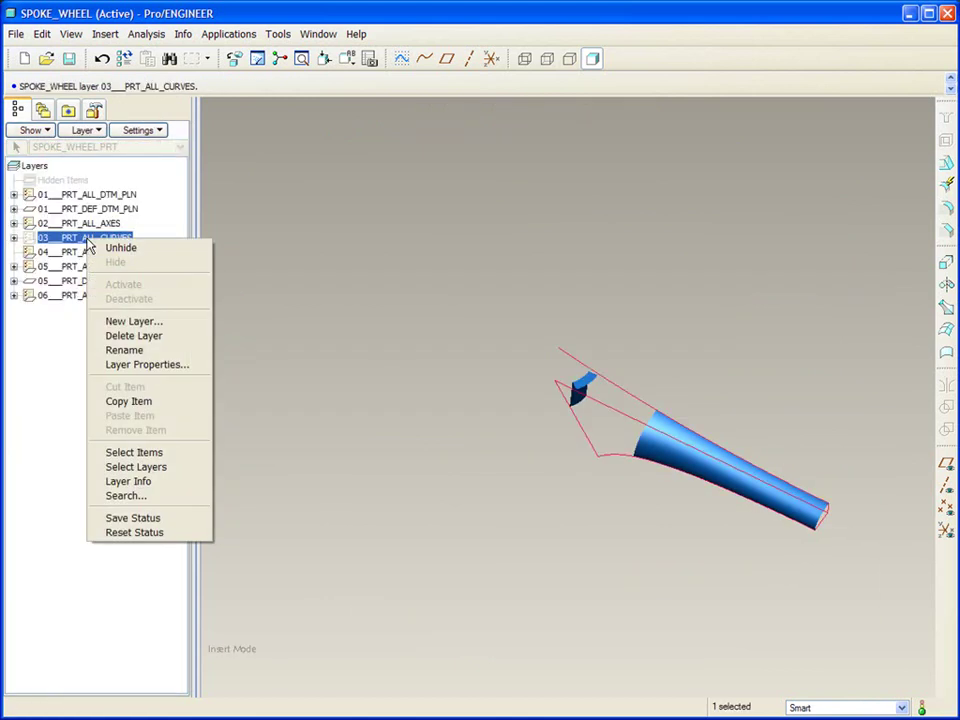
click(111, 248)
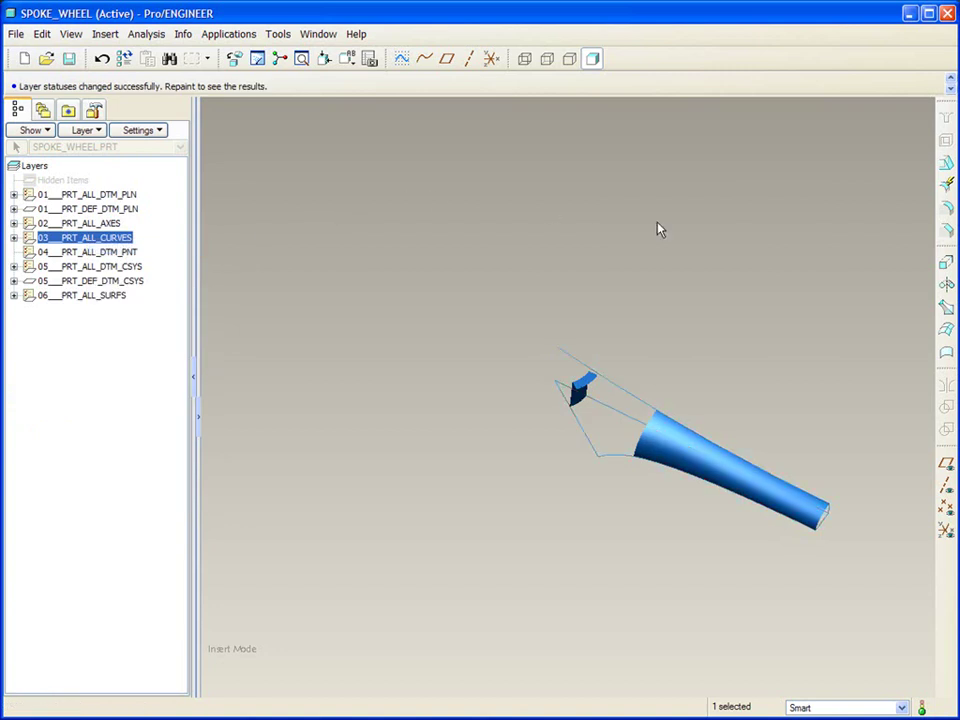
middle_drag(658, 227, 688, 250)
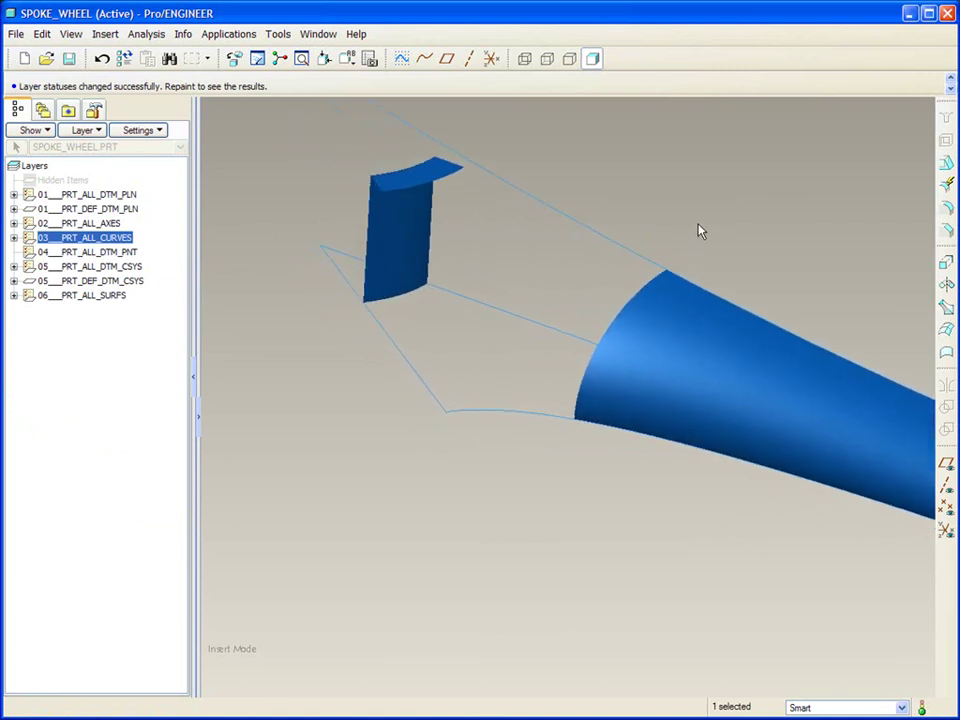
click(699, 229)
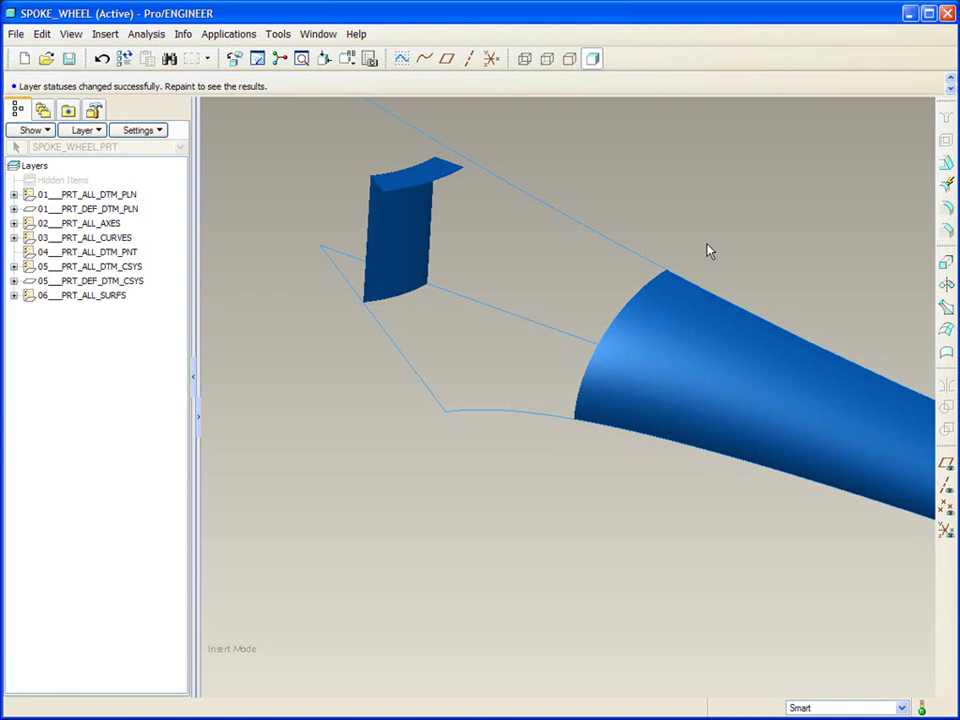
- Start a new Style feature and switch from the layer tree back to the model tree
click(946, 352)
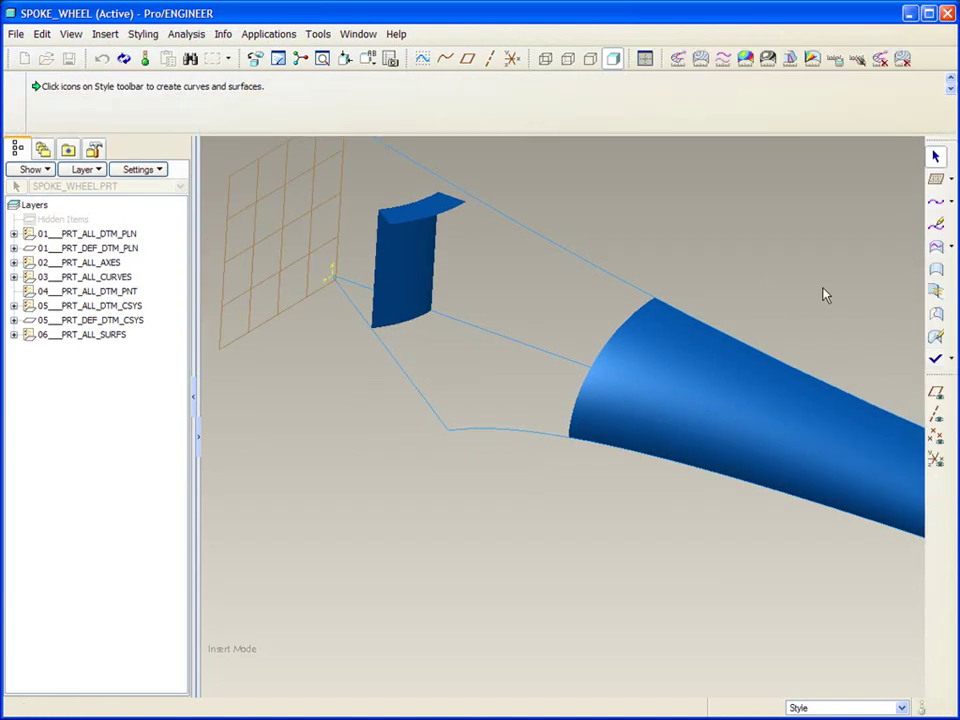
click(32, 169)
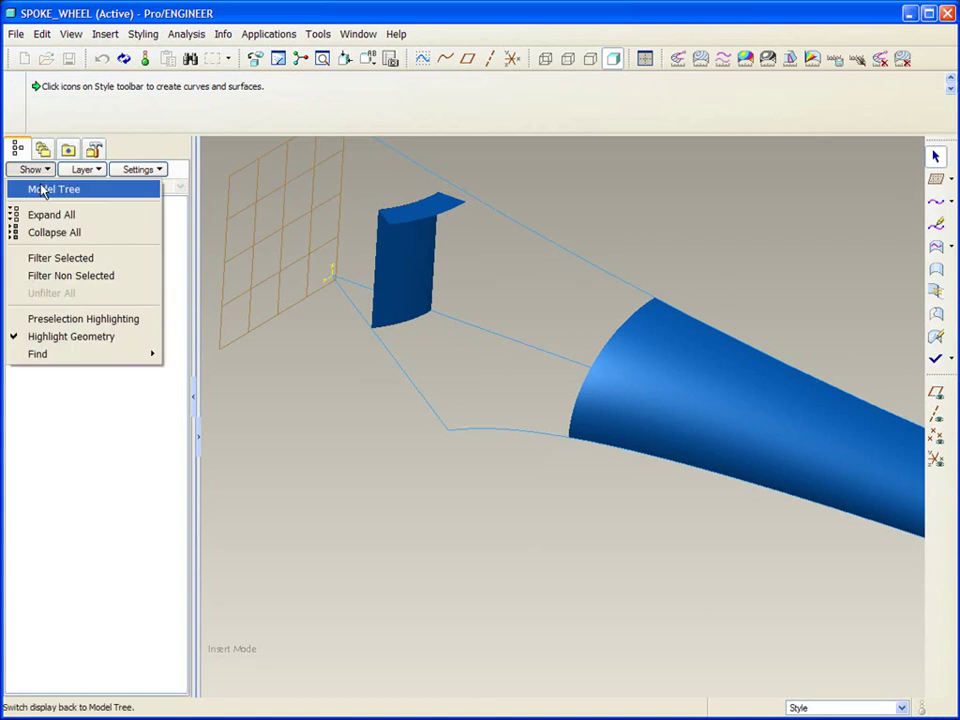
click(45, 189)
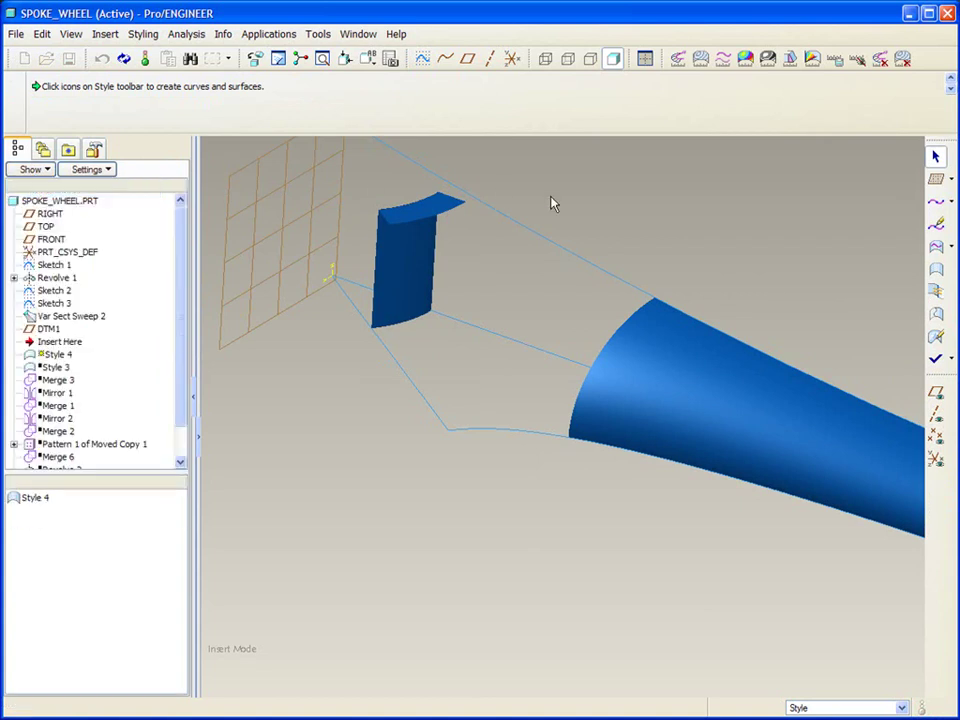
- With datum planes shown, create a planar curve on the RIGHT plane from the hub flange's corner to the upper corner of the spoke surface
click(935, 205)
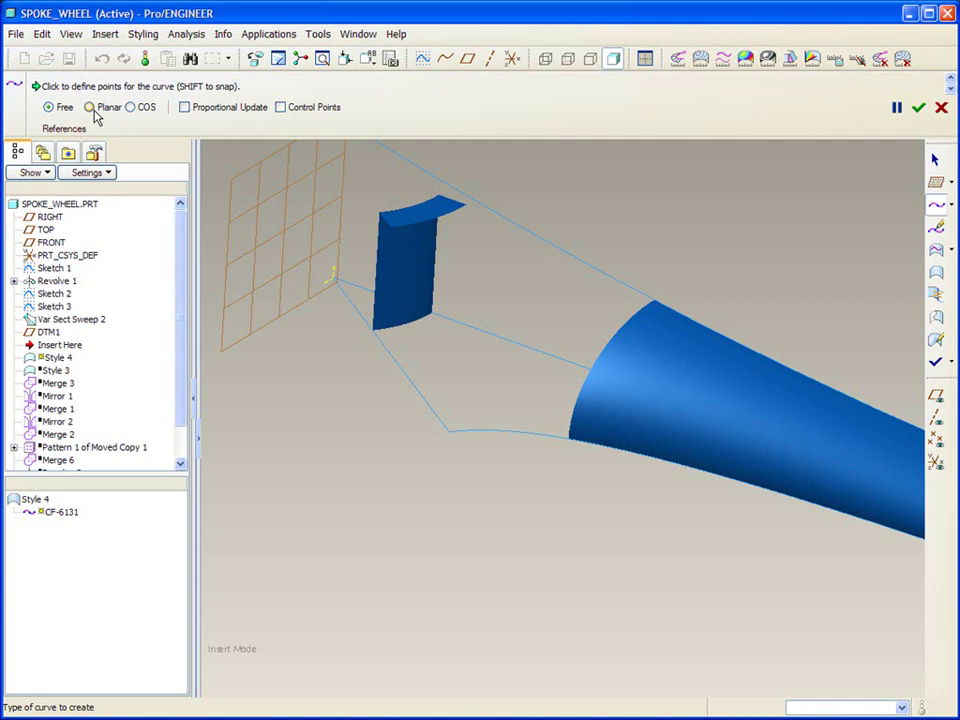
click(90, 108)
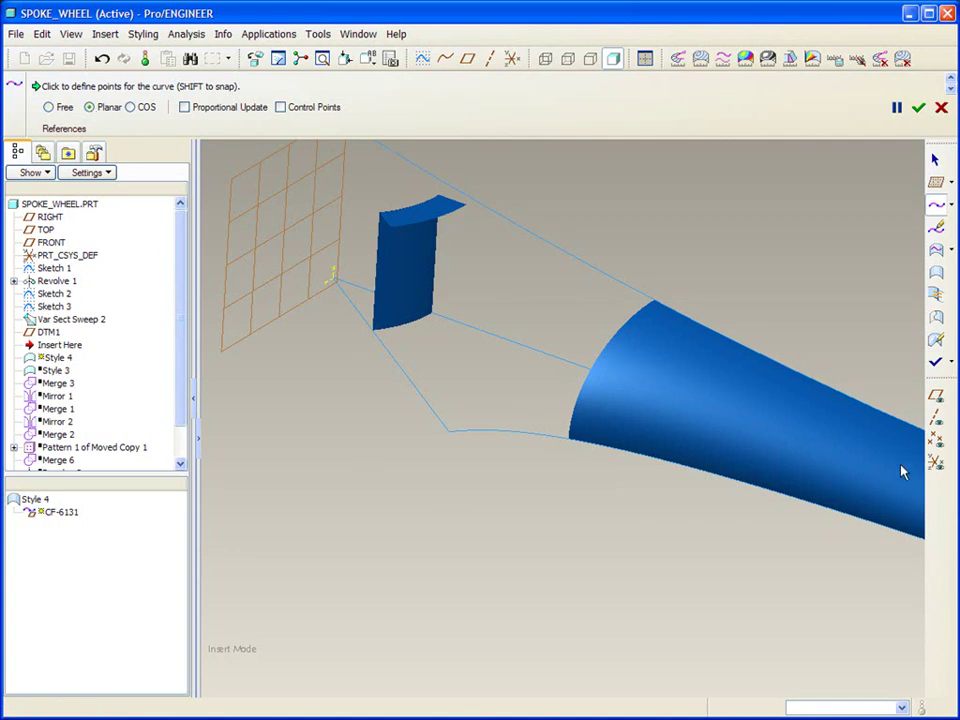
click(936, 395)
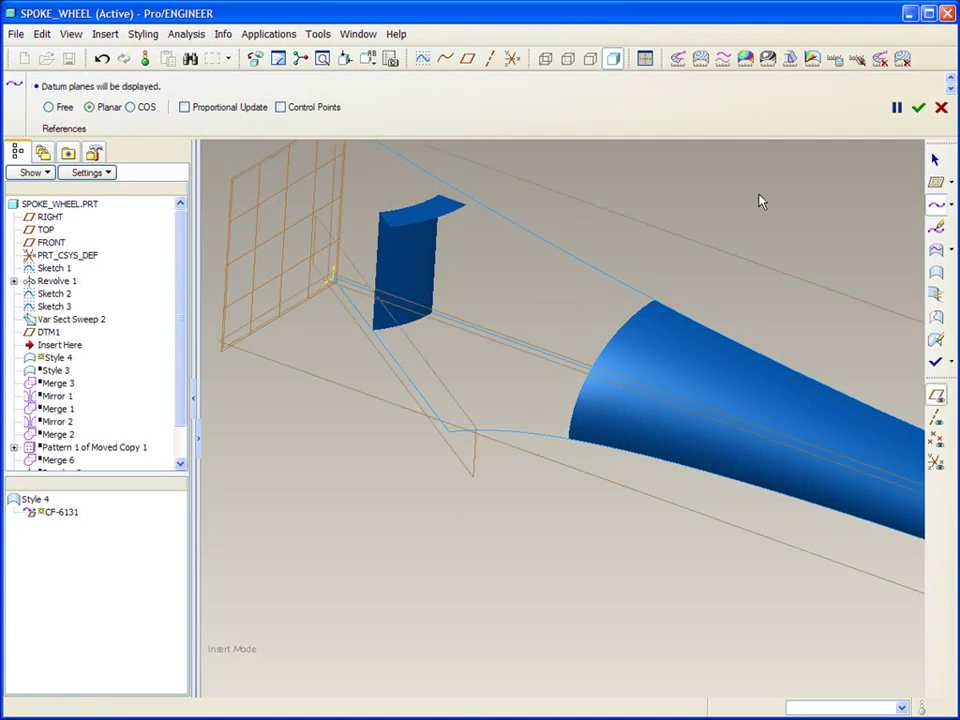
click(935, 182)
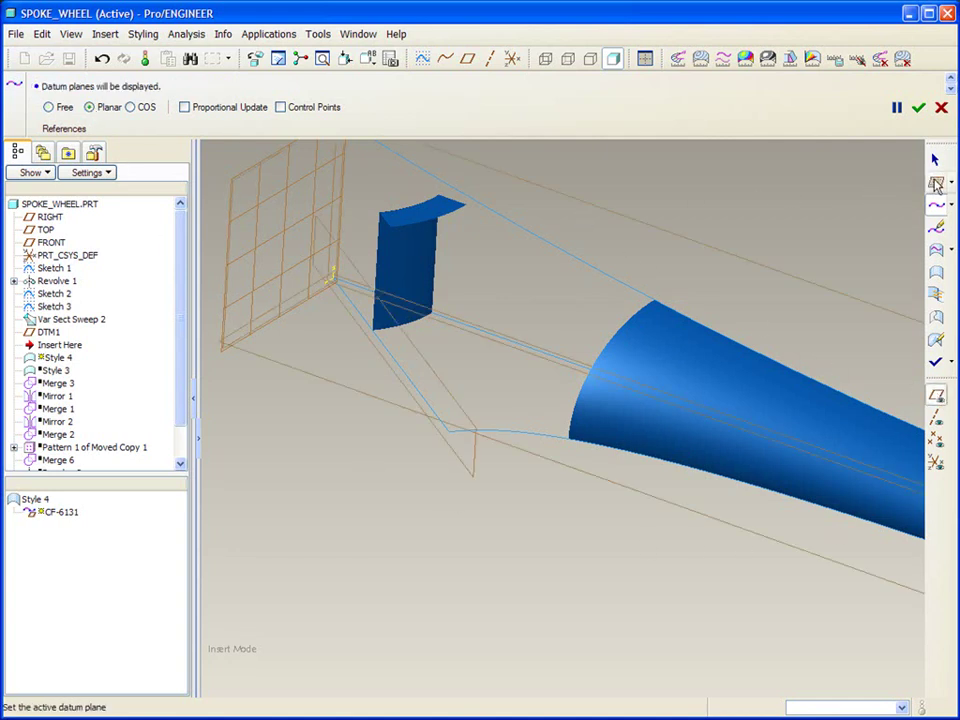
click(621, 221)
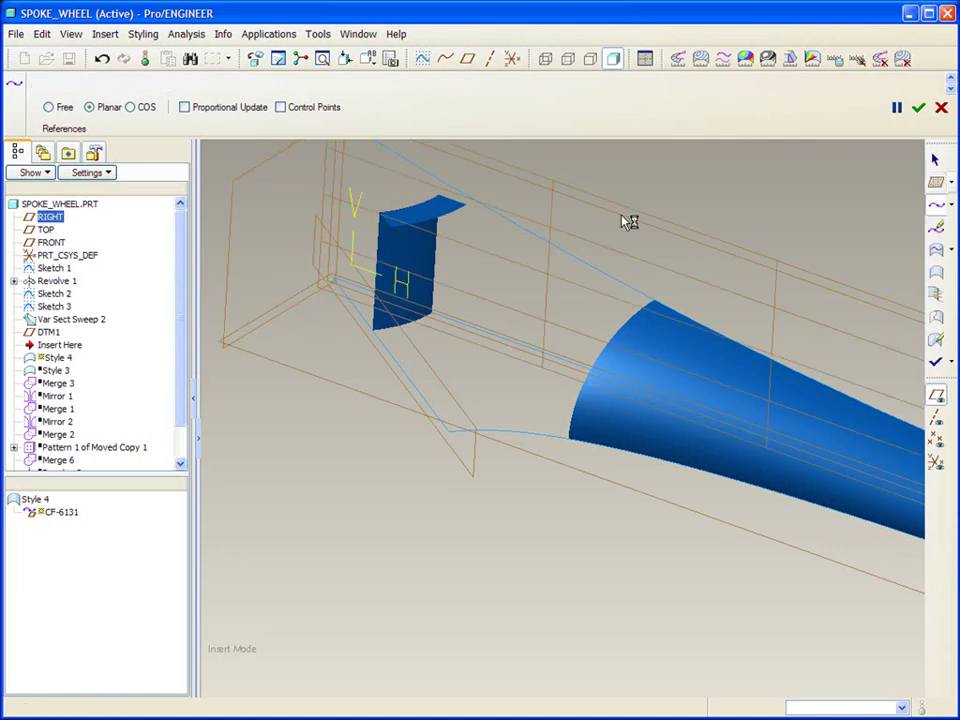
scroll(621, 221, down, 4)
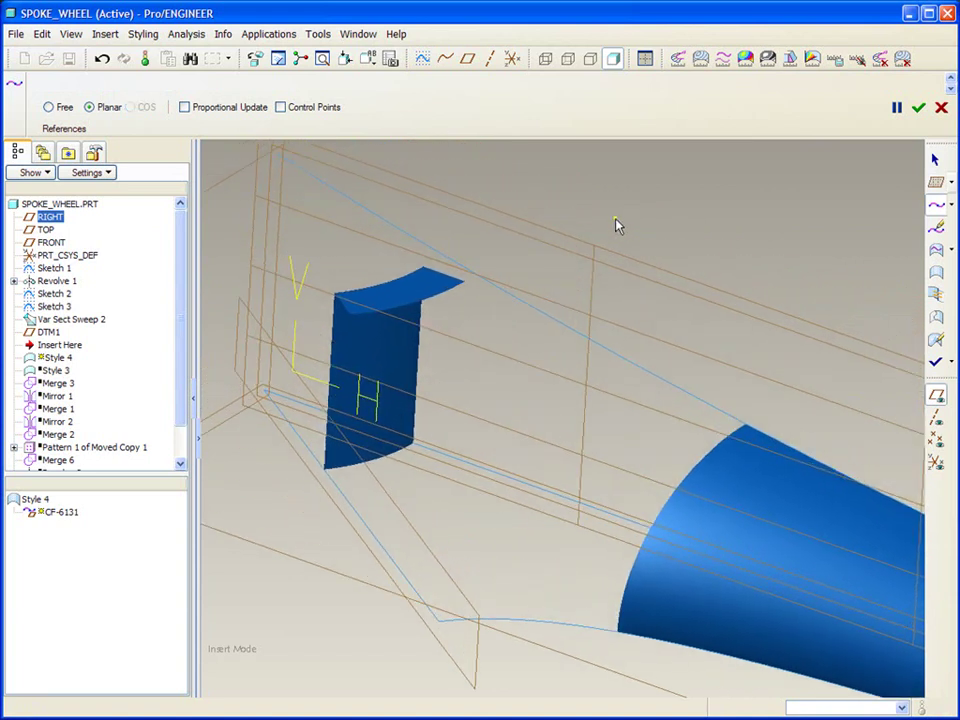
click(463, 284)
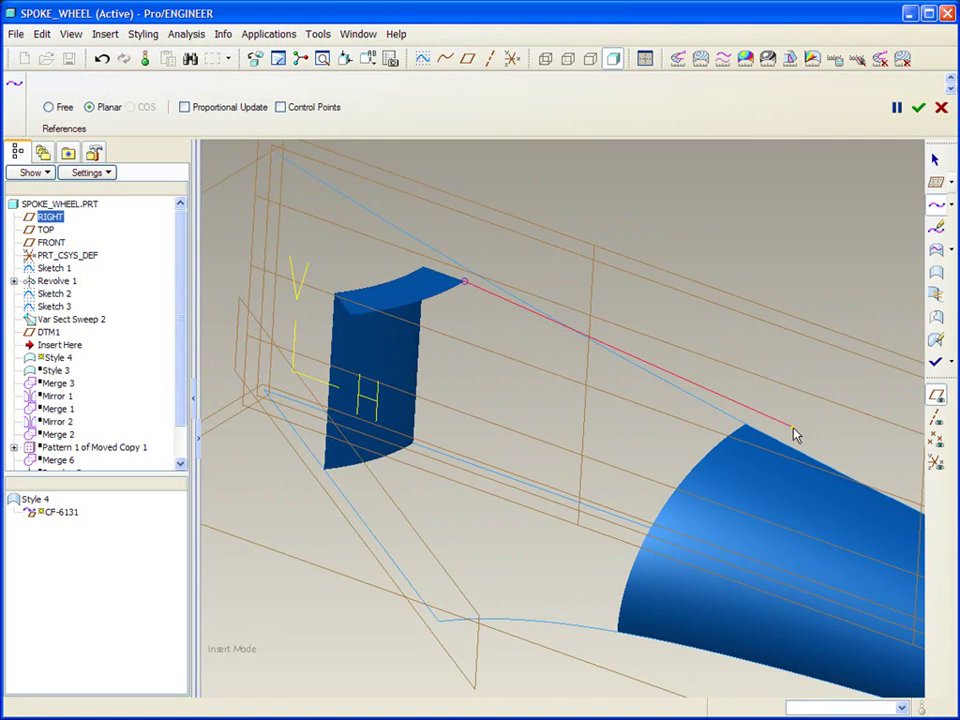
click(746, 436)
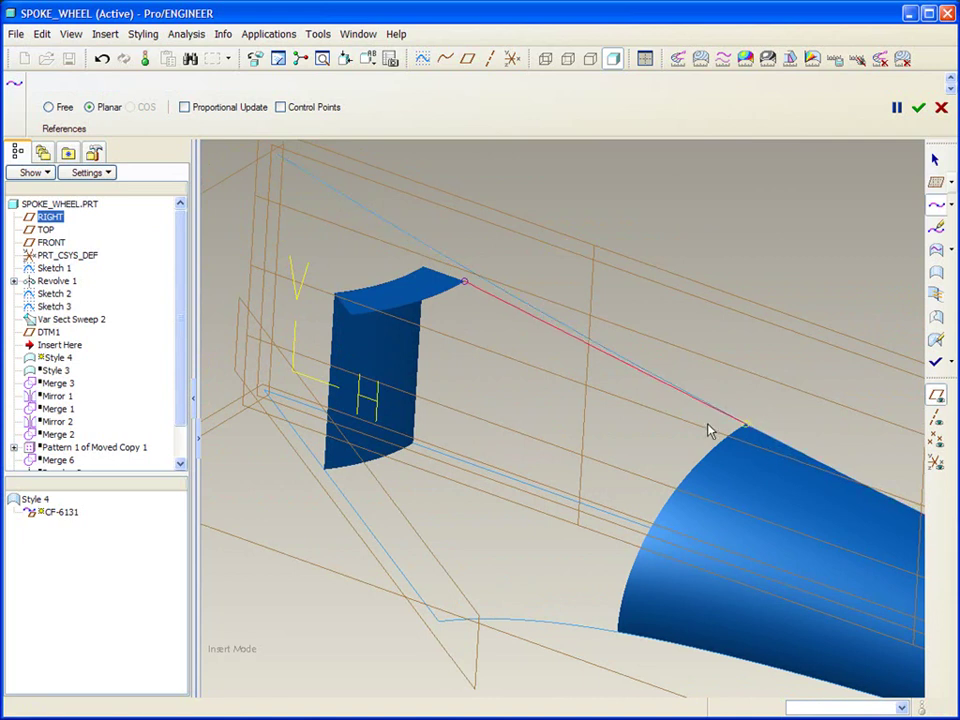
middle_click(546, 368)
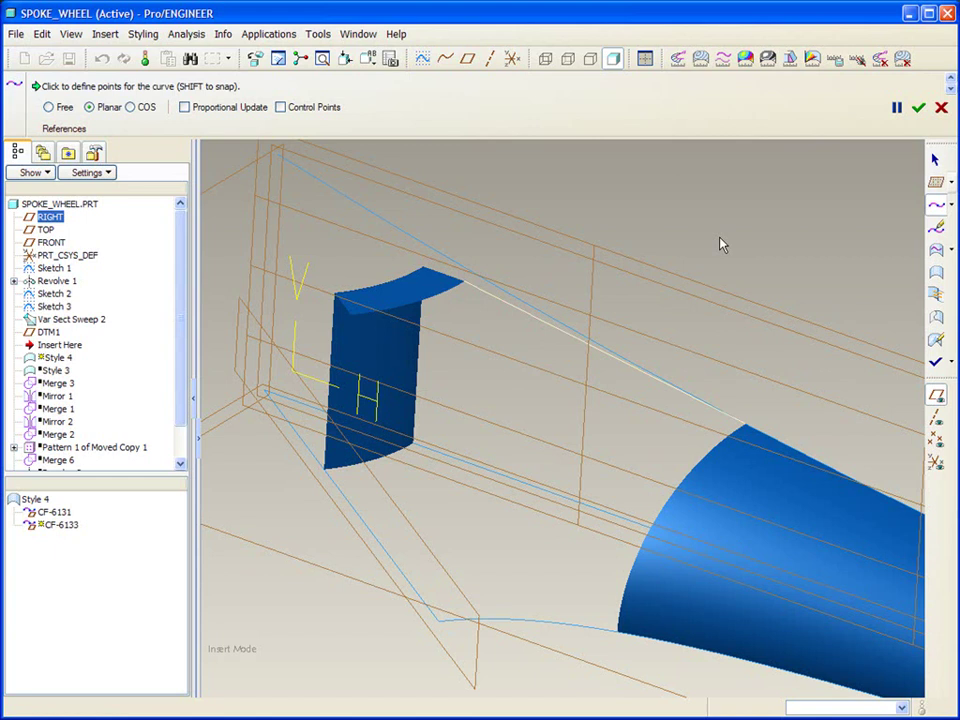
- Set DTM1 as the active plane and draw a second planar curve from the end of the lower sketch curve to the opposite hub flange corner
key(ctrl+d)
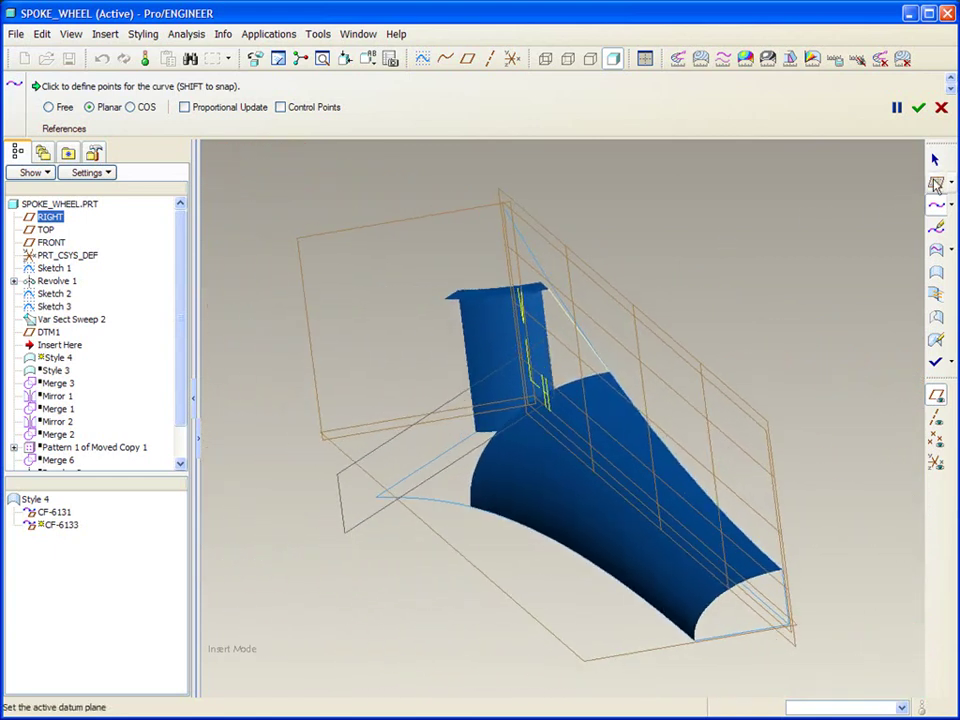
click(935, 183)
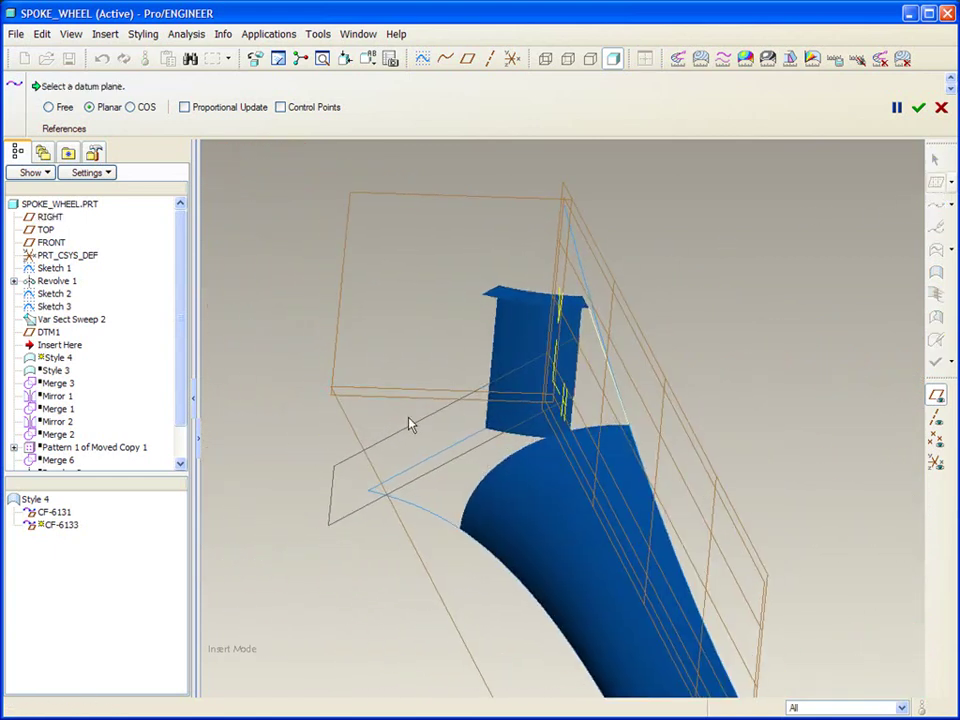
click(403, 437)
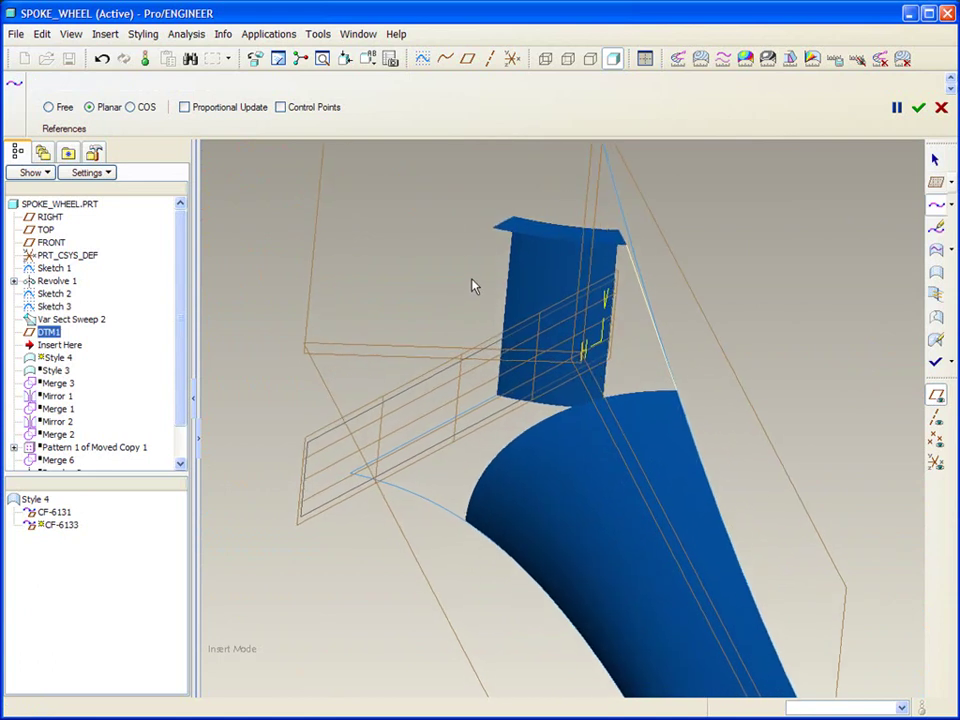
click(459, 250)
shift+drag(465, 228, 495, 234)
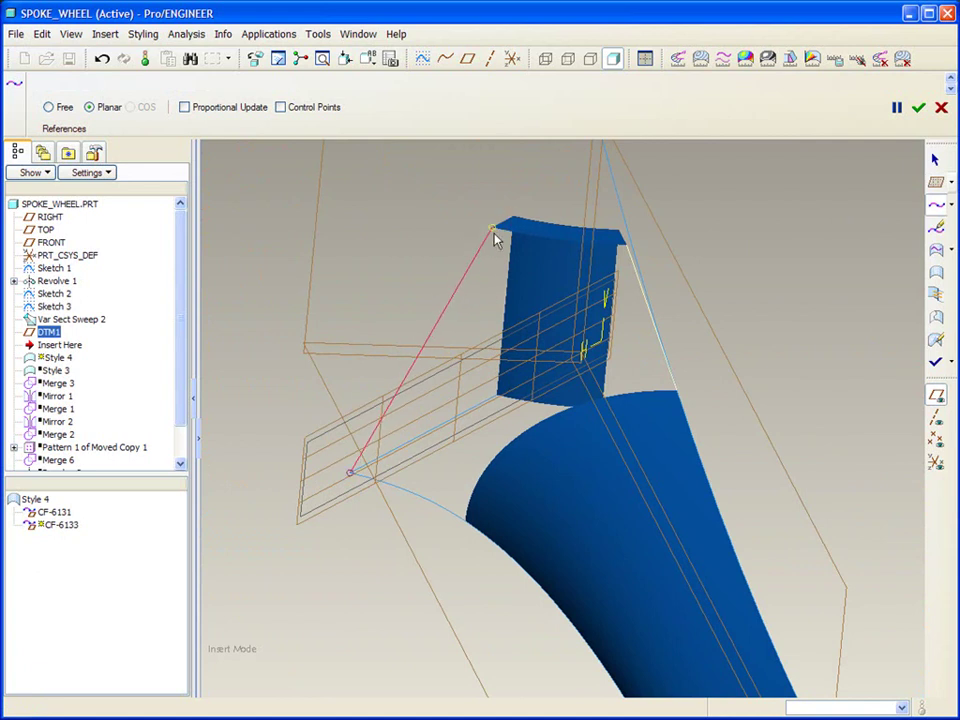
- Edit the second curve and make its upper end tangent to the hub flange
right_click(447, 210)
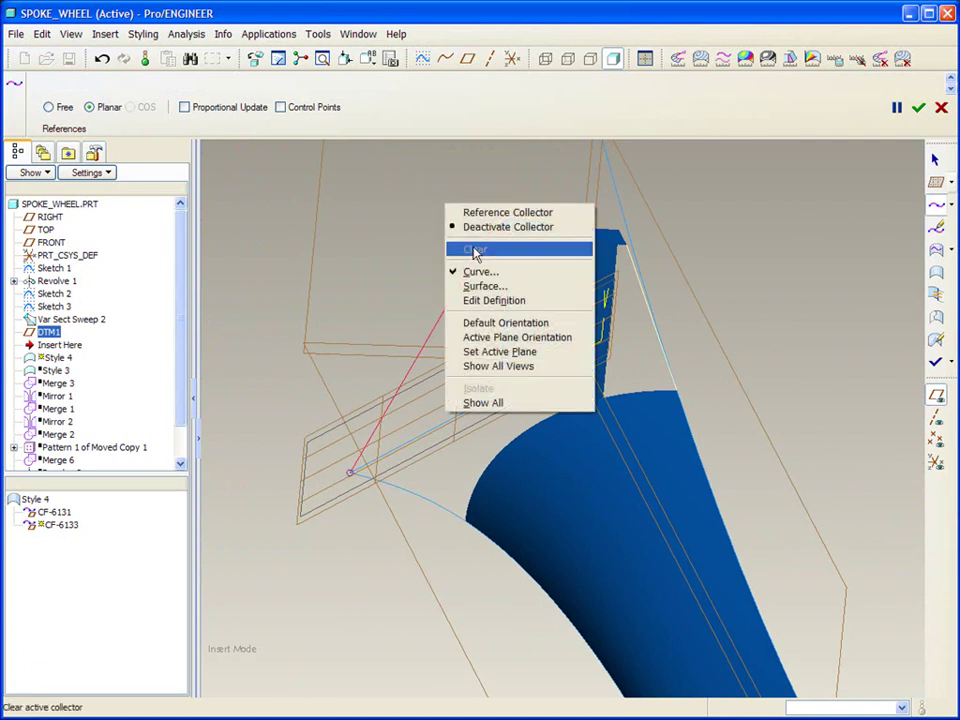
click(493, 300)
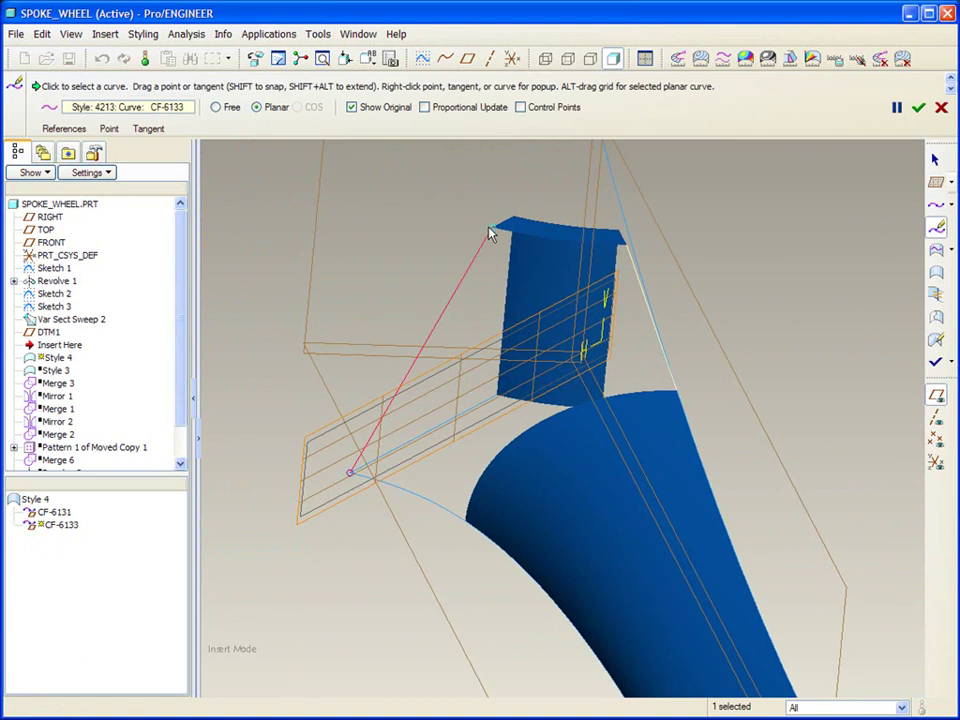
right_click(471, 273)
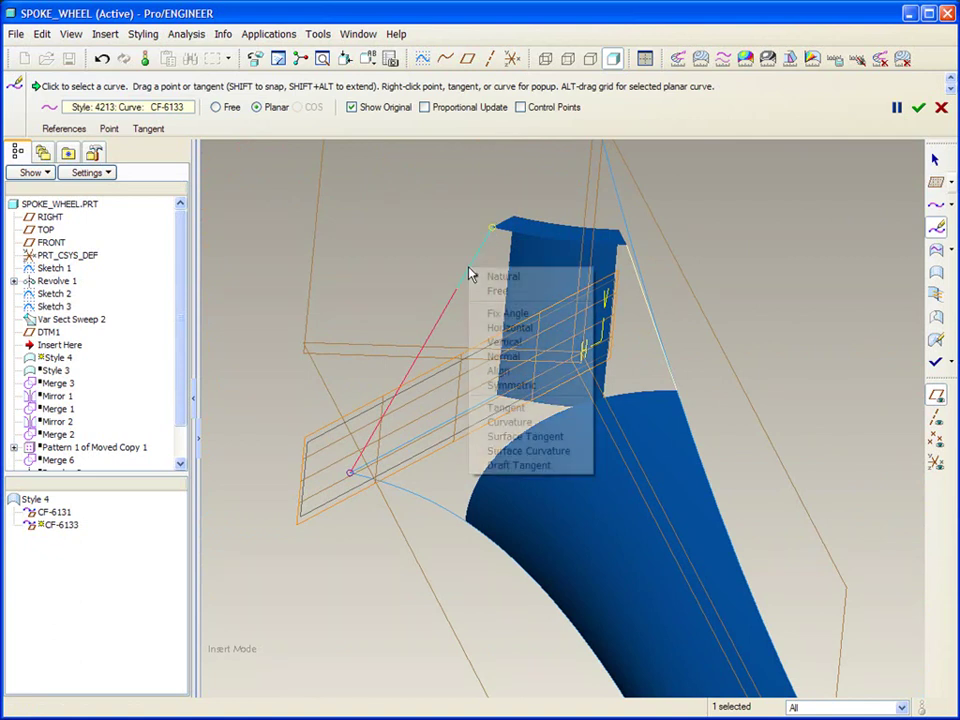
click(519, 408)
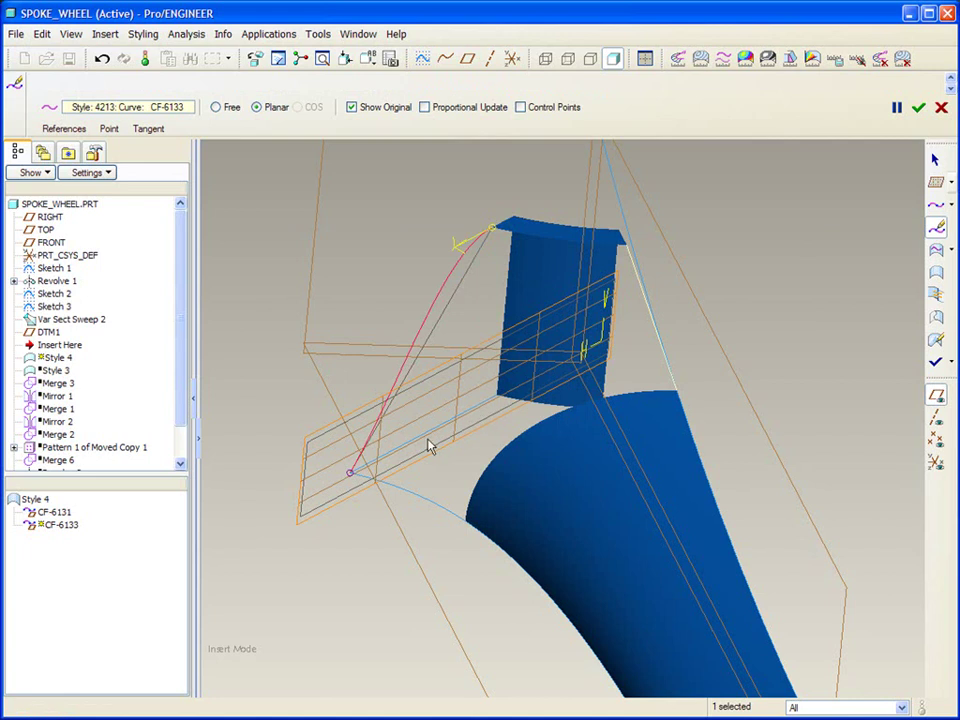
- Turn off the display of the original curve, the styling grid and the datum planes
middle_drag(428, 445, 428, 445)
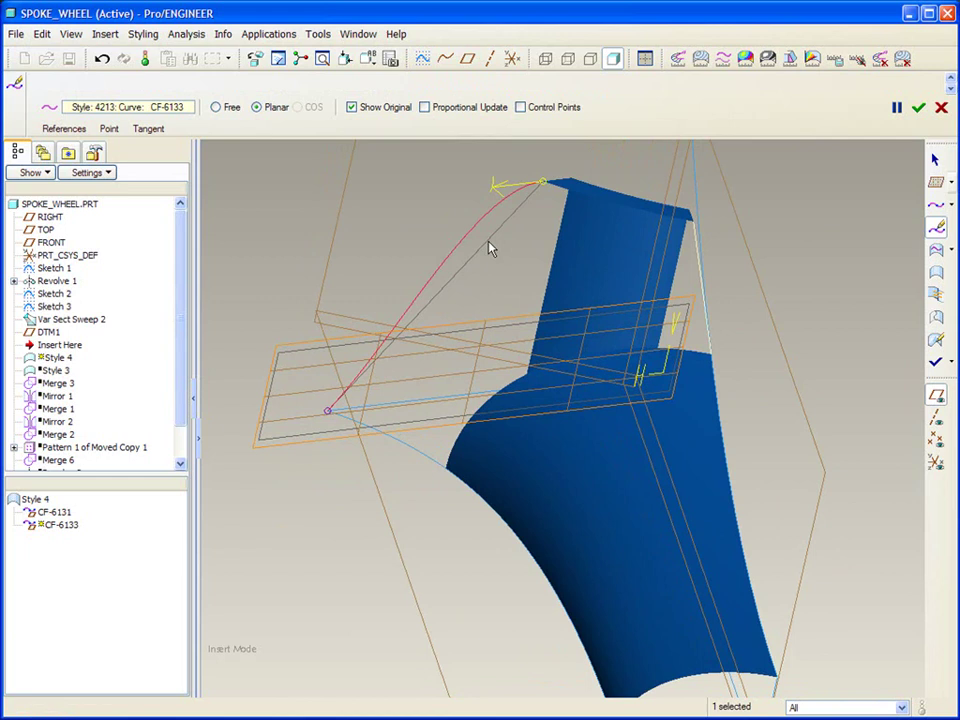
click(352, 109)
click(143, 34)
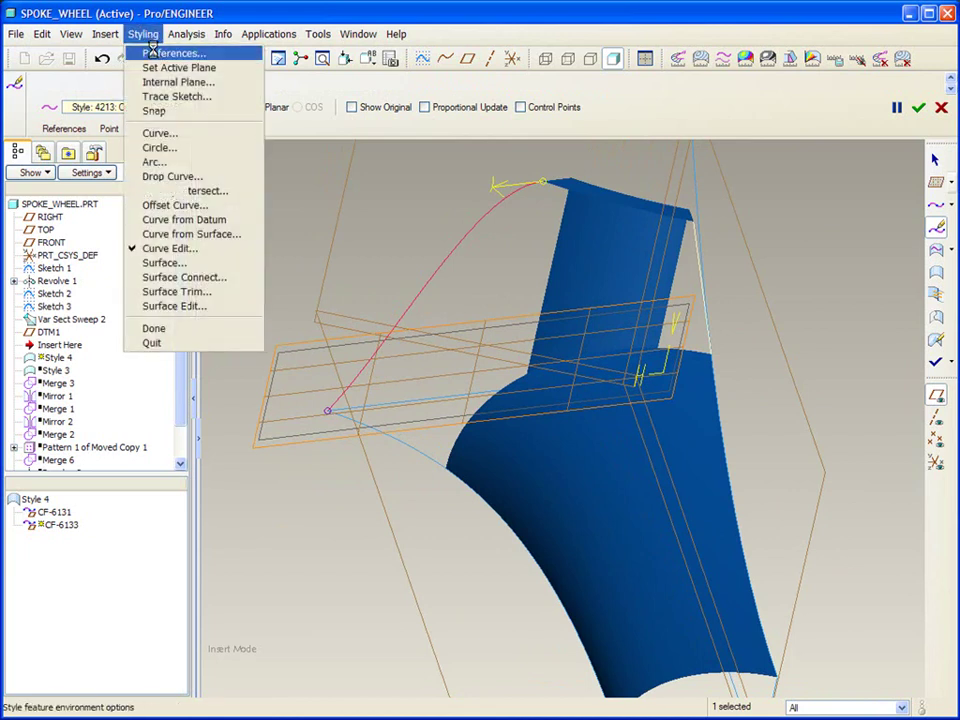
click(155, 53)
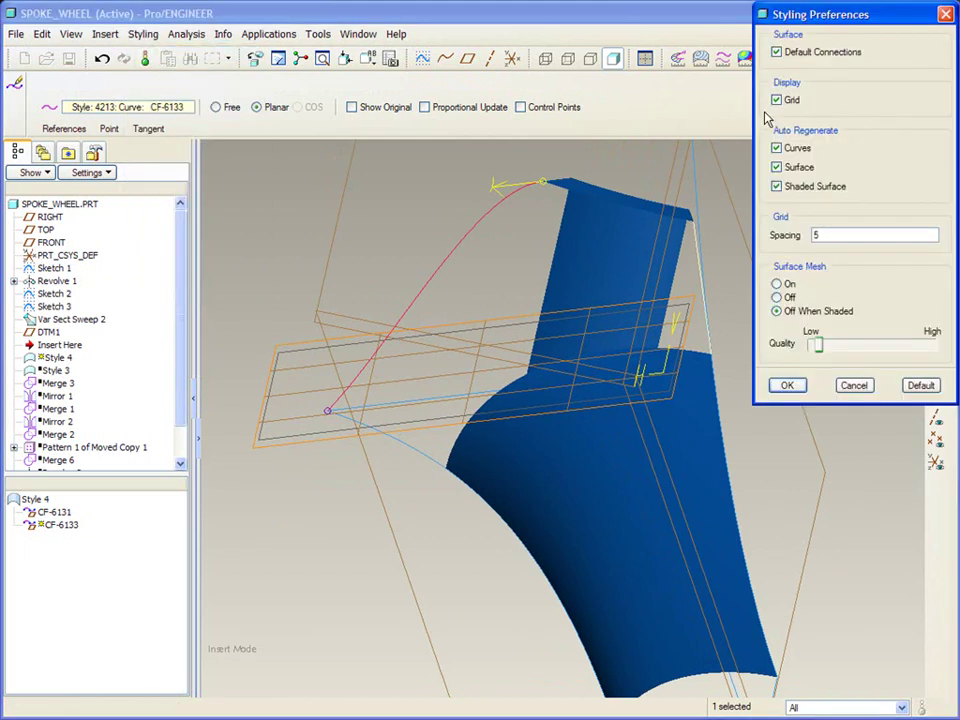
click(777, 100)
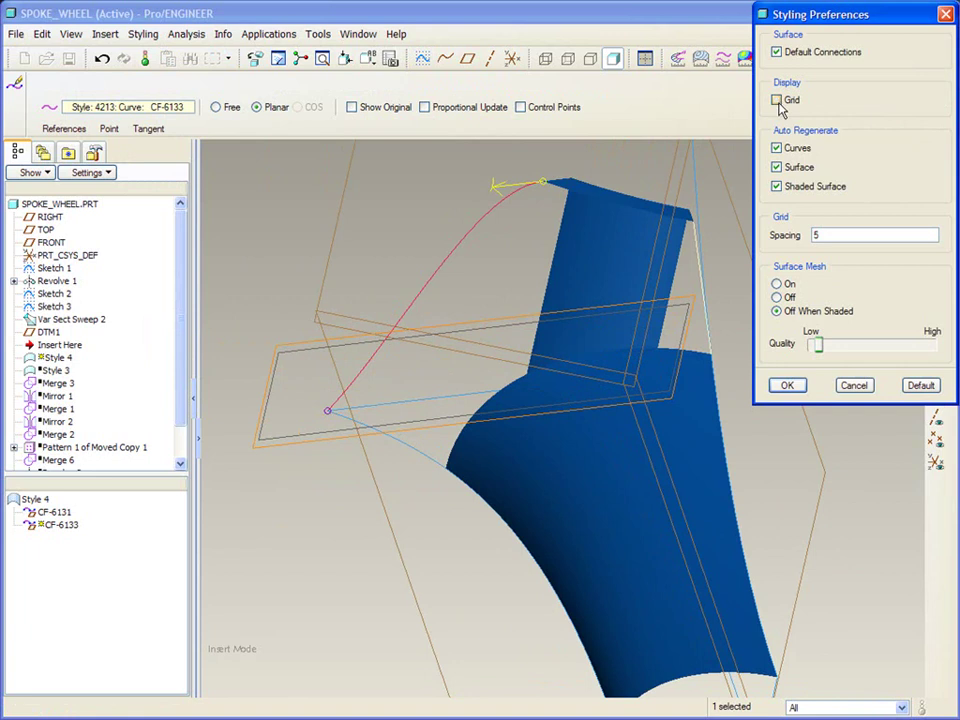
click(789, 387)
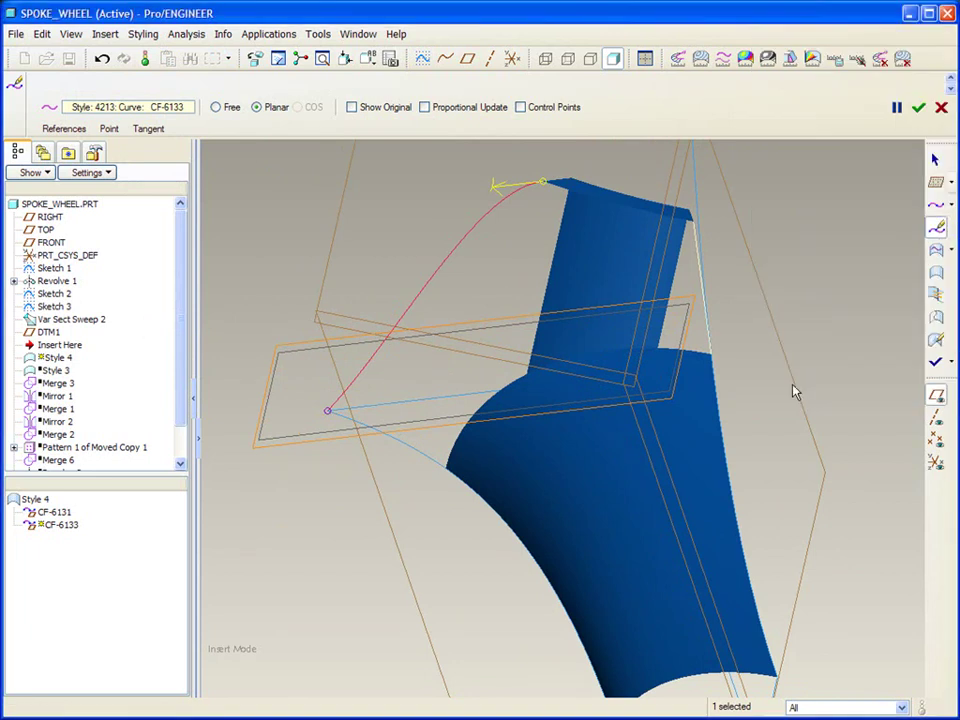
click(938, 397)
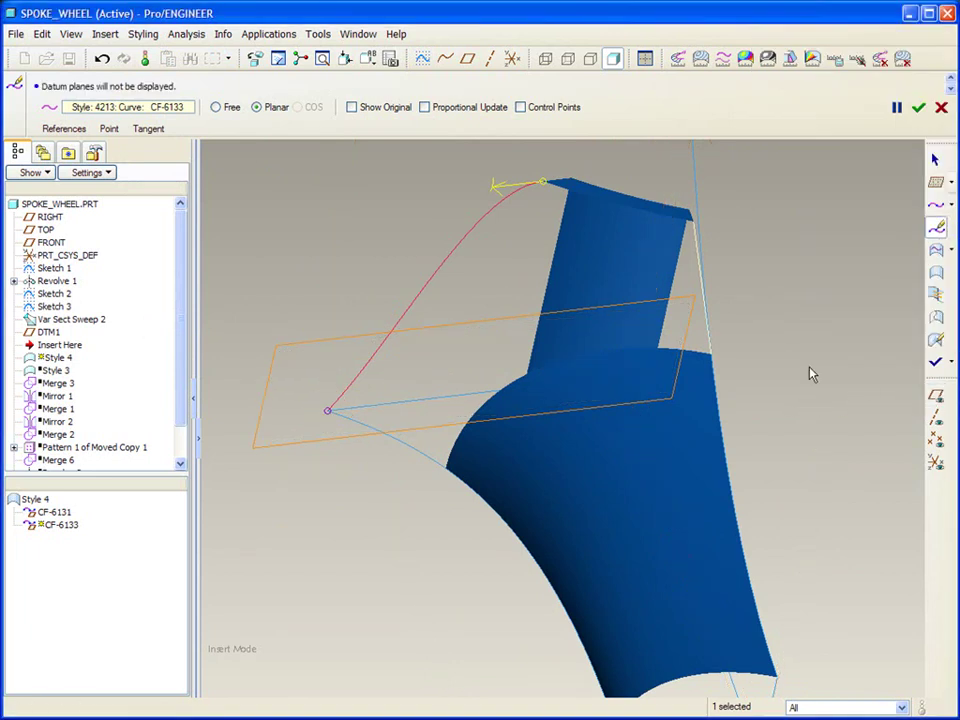
- Make the lower end of the second curve normal to the FRONT plane
right_click(371, 373)
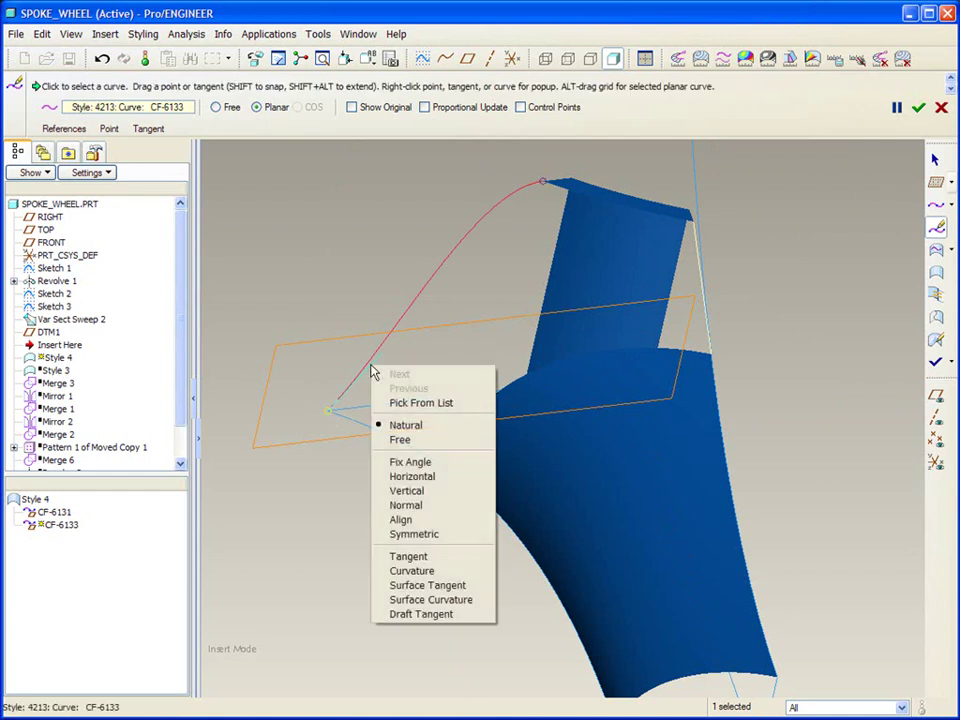
click(430, 506)
click(50, 242)
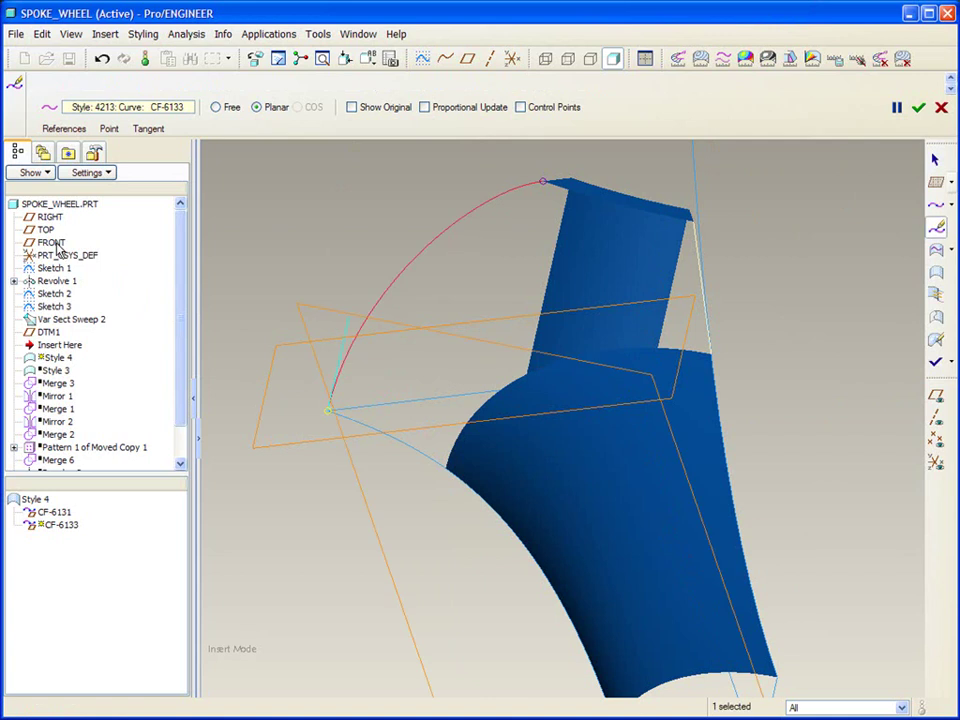
- Edit the first planar curve and make its hub end tangent to the hub flange
middle_drag(755, 249, 730, 254)
click(730, 261)
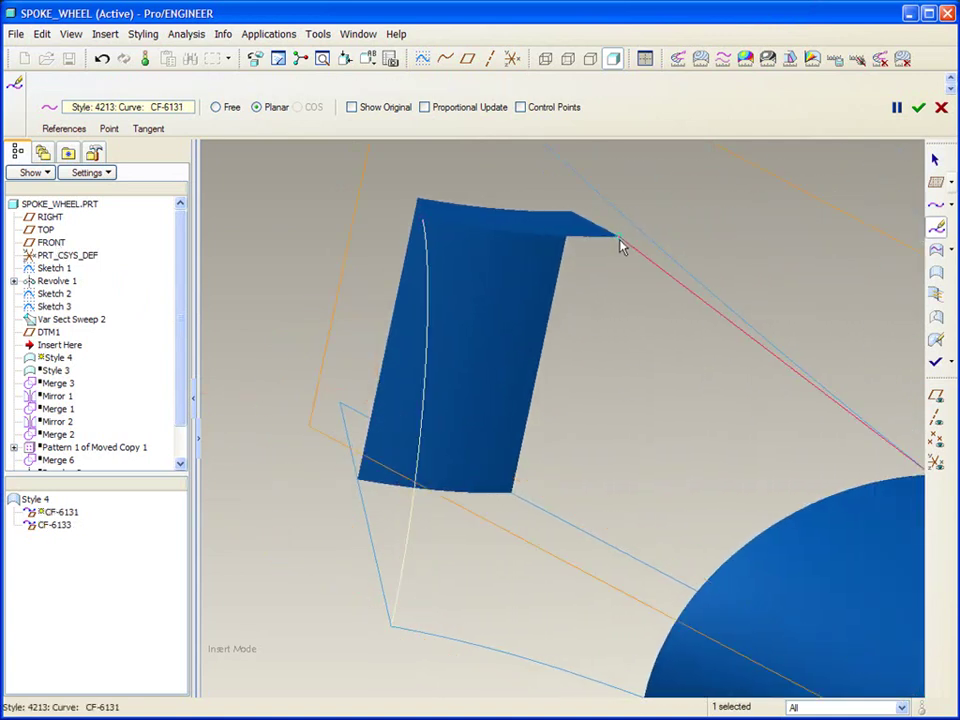
right_click(672, 289)
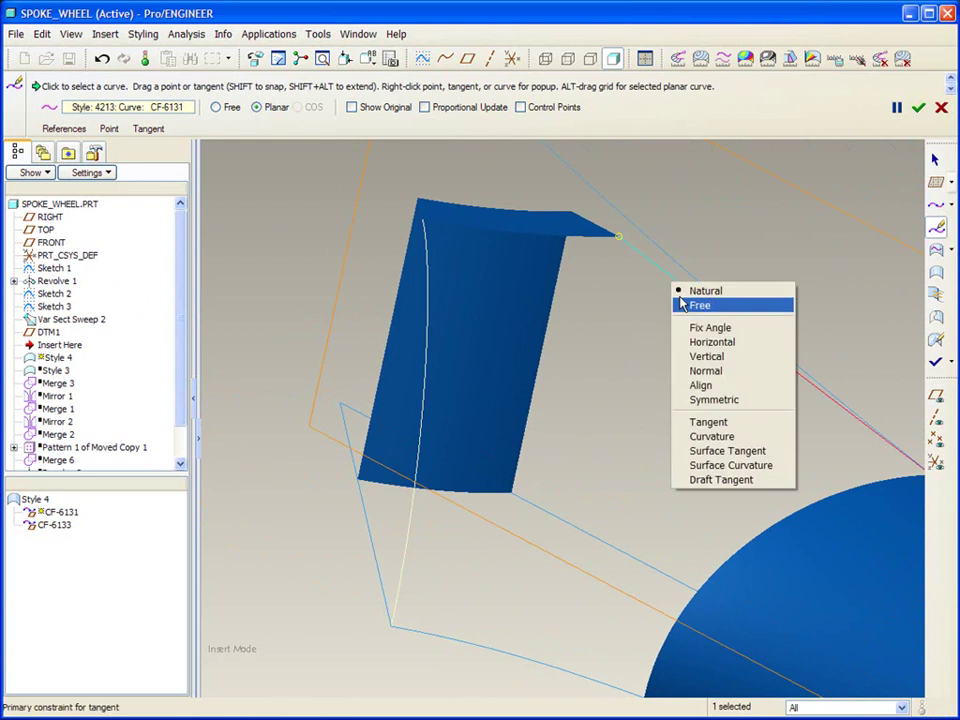
click(713, 424)
- Make the first curve's spoke end tangent as well and finish editing the curve
scroll(688, 411, up, 5)
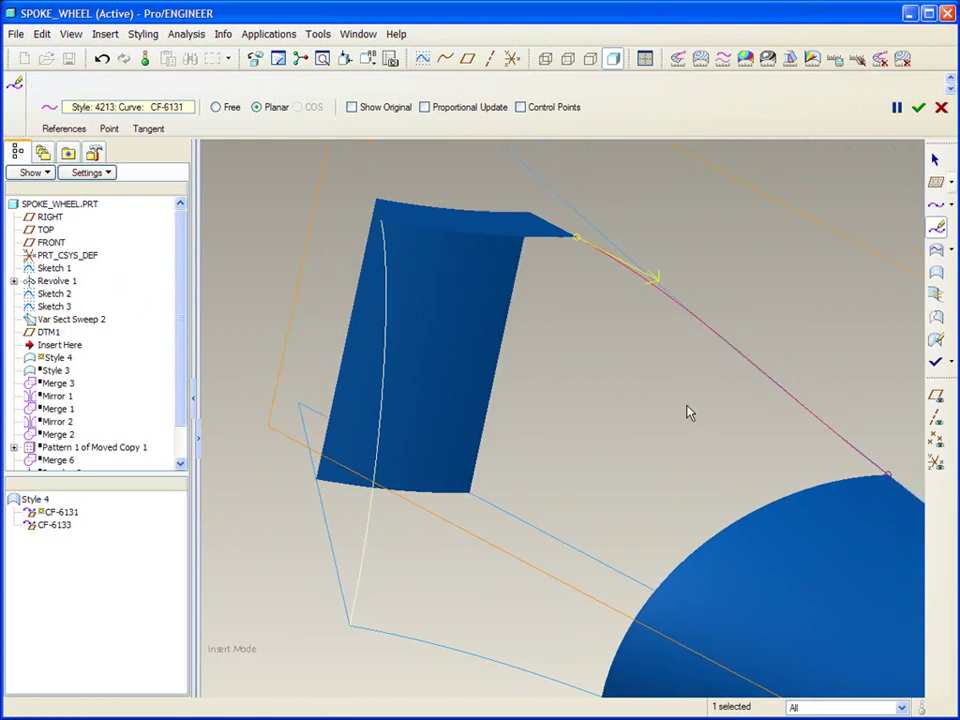
drag(679, 472, 619, 429)
right_click(619, 430)
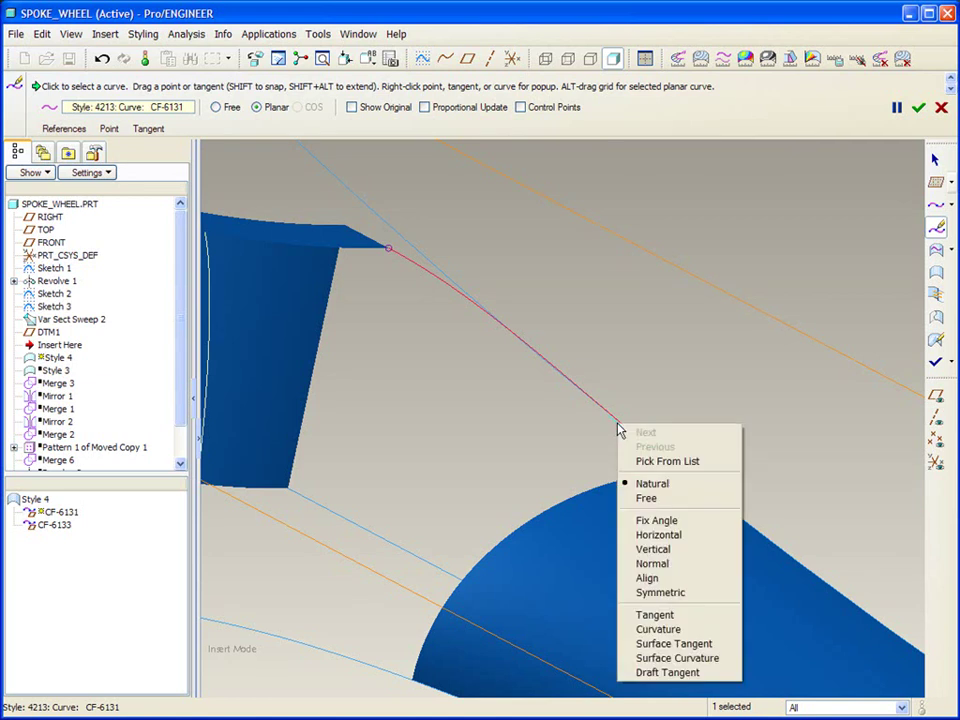
click(674, 615)
middle_click(692, 377)
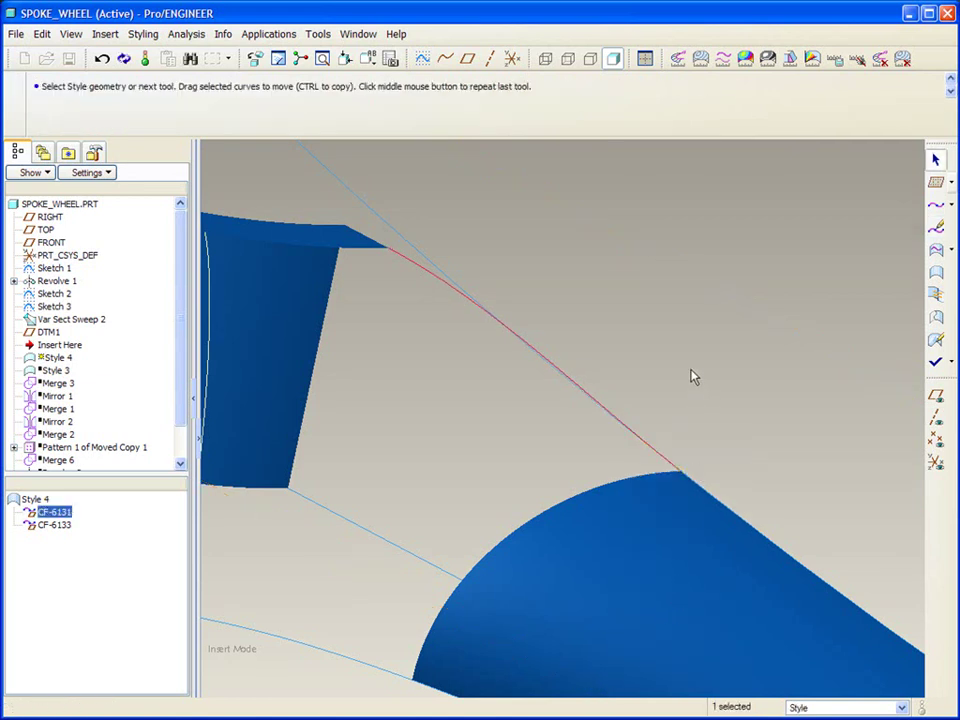
click(740, 251)
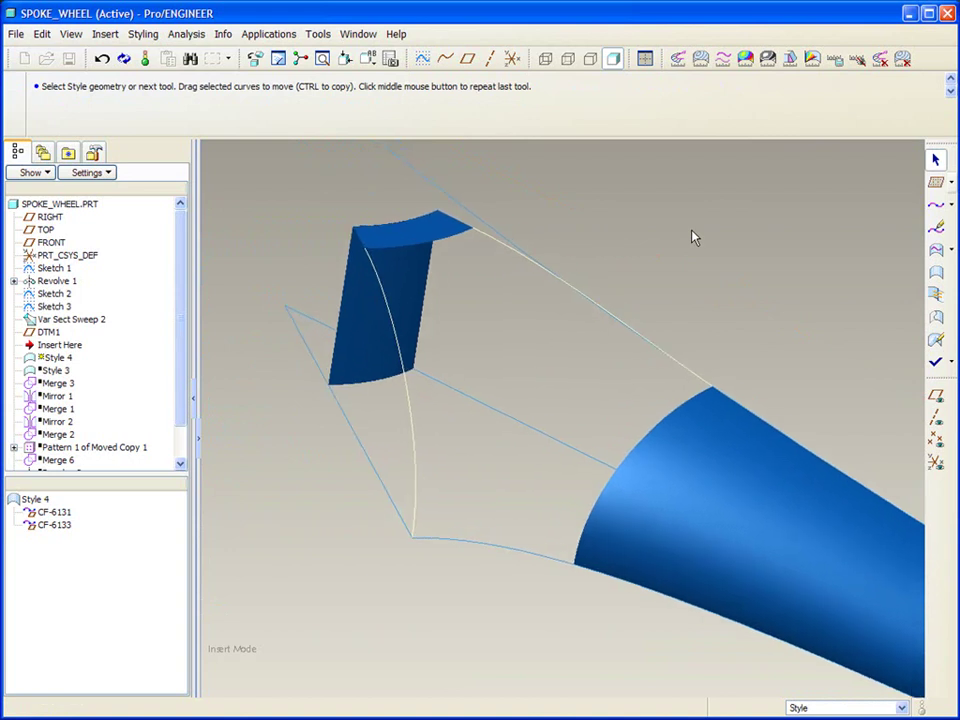
- Start a Style surface using the spoke's open end edge and the hub flange edge as primary curves
click(936, 272)
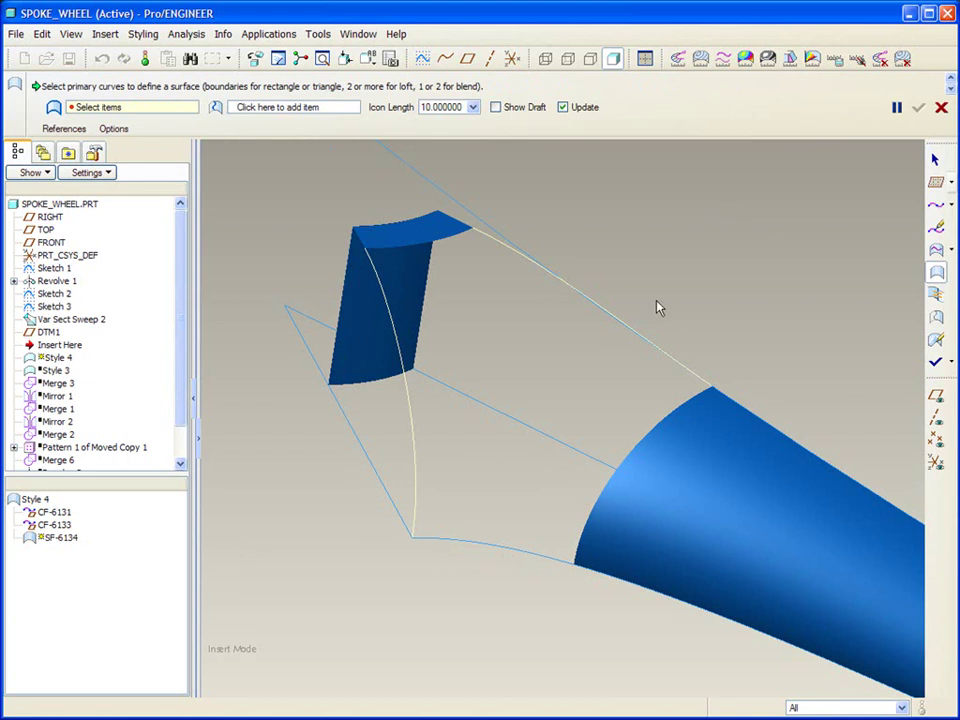
click(668, 419)
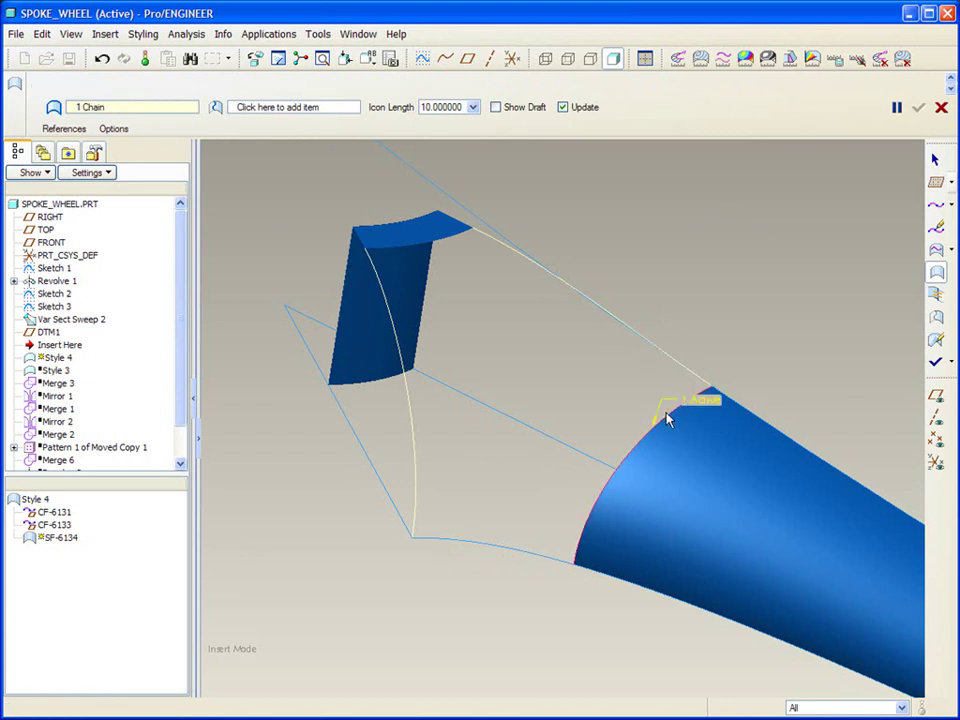
ctrl+click(446, 243)
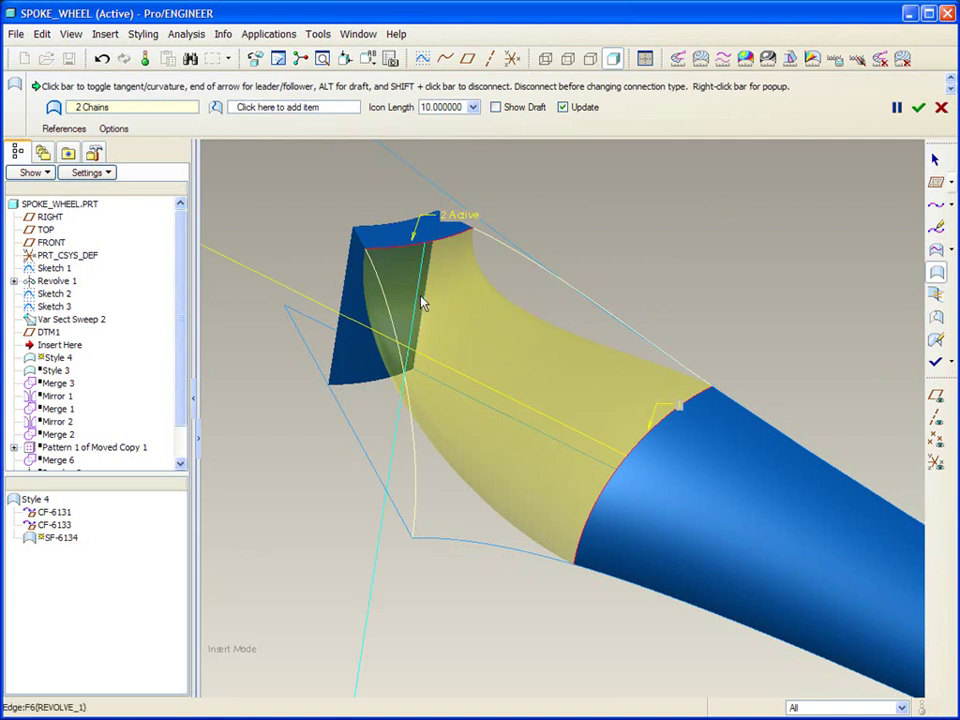
- Set the icon length of the surface connections to 0.5
double_click(458, 107)
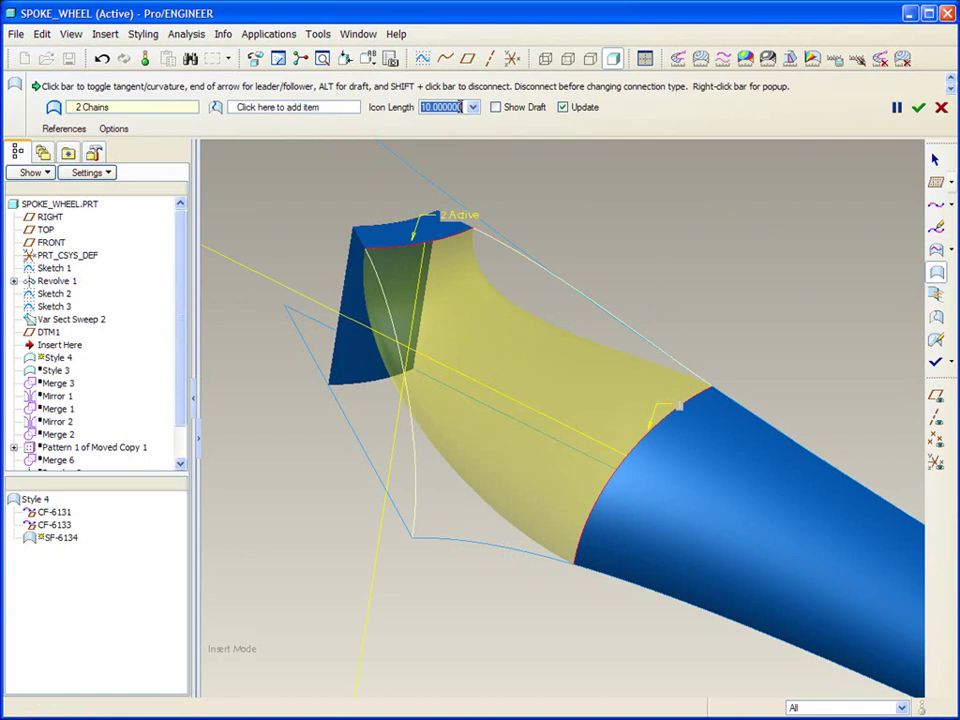
key(BackSpace)
text(0.5)
key(Return)
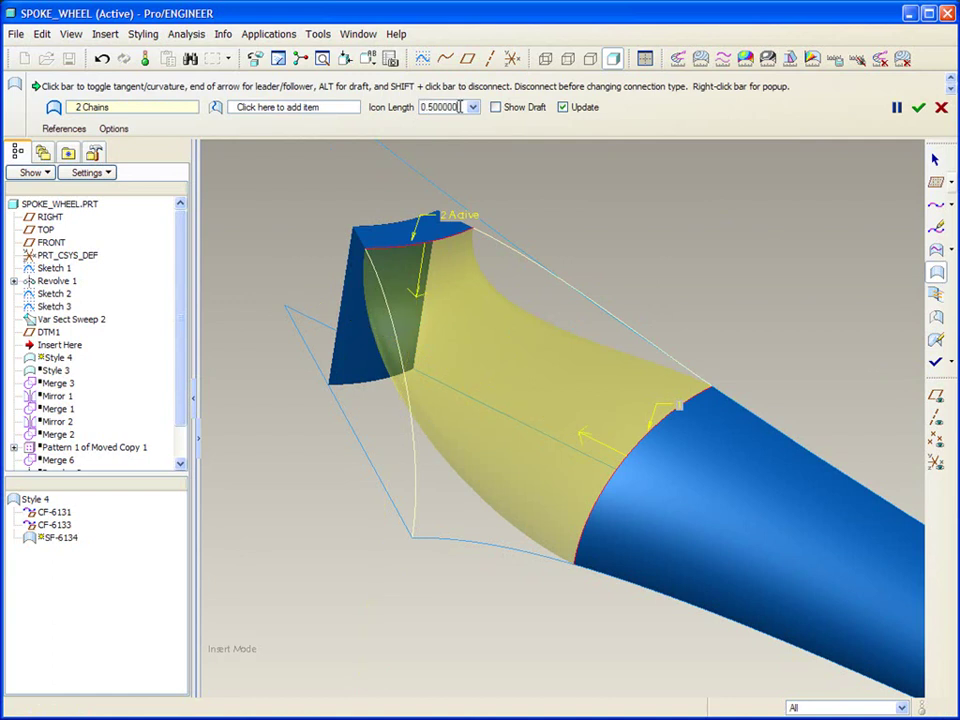
- Change the surface's connection type at the hub flange edge and complete the surface
click(421, 275)
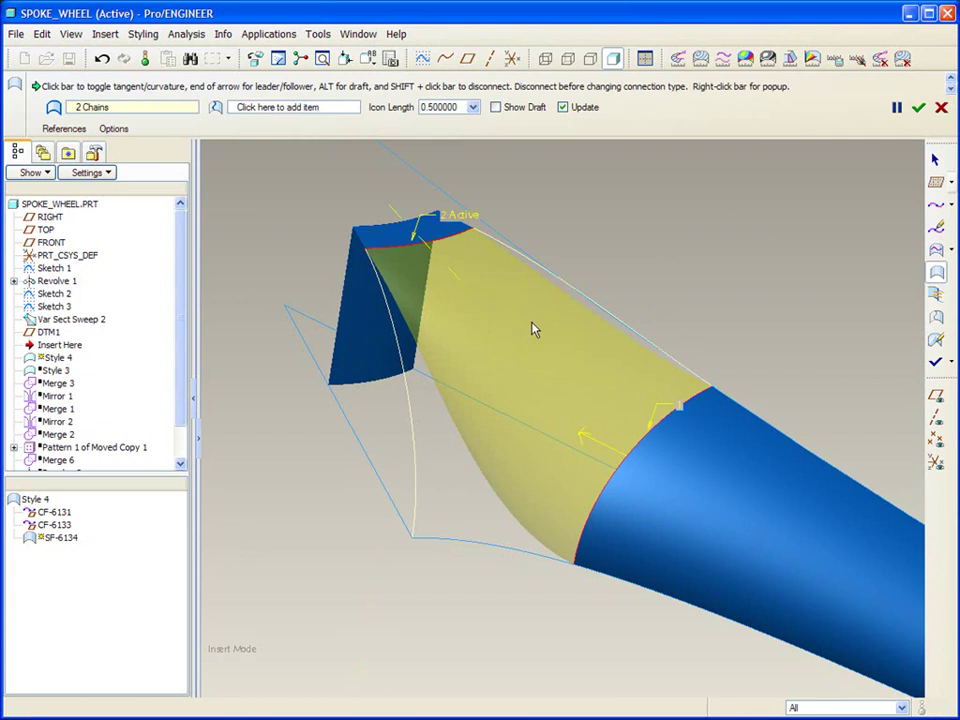
middle_click(641, 271)
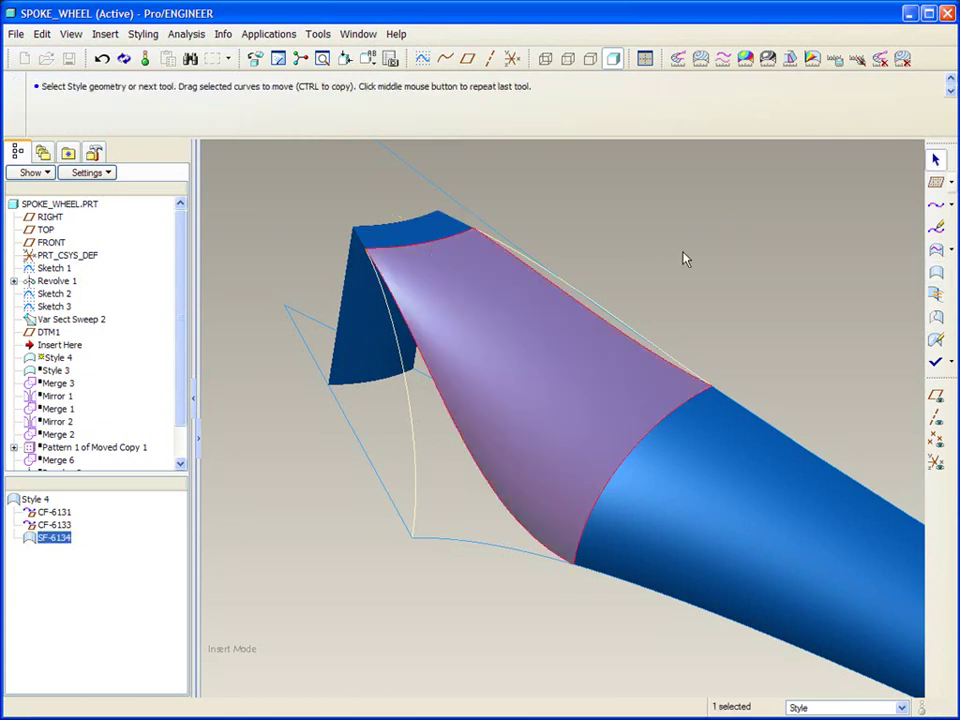
click(649, 281)
mouse_move(649, 281)
middle_down()
mouse_move(634, 302)
mouse_move(655, 300)
middle_up()
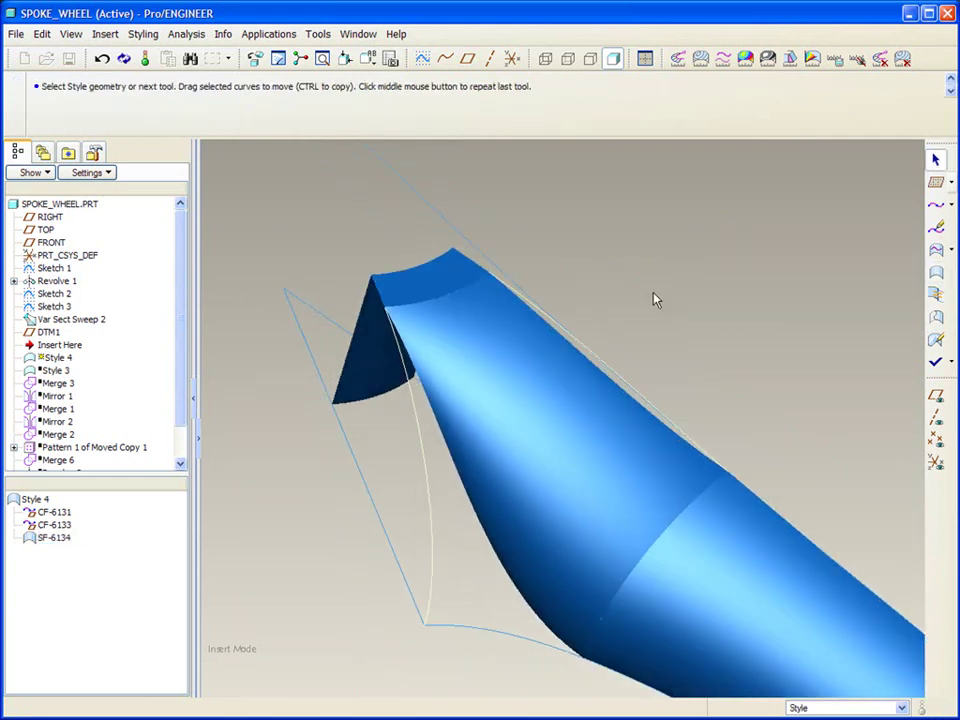
scroll(508, 212, down, 2)
middle_drag(591, 349, 557, 369)
scroll(549, 380, up, 2)
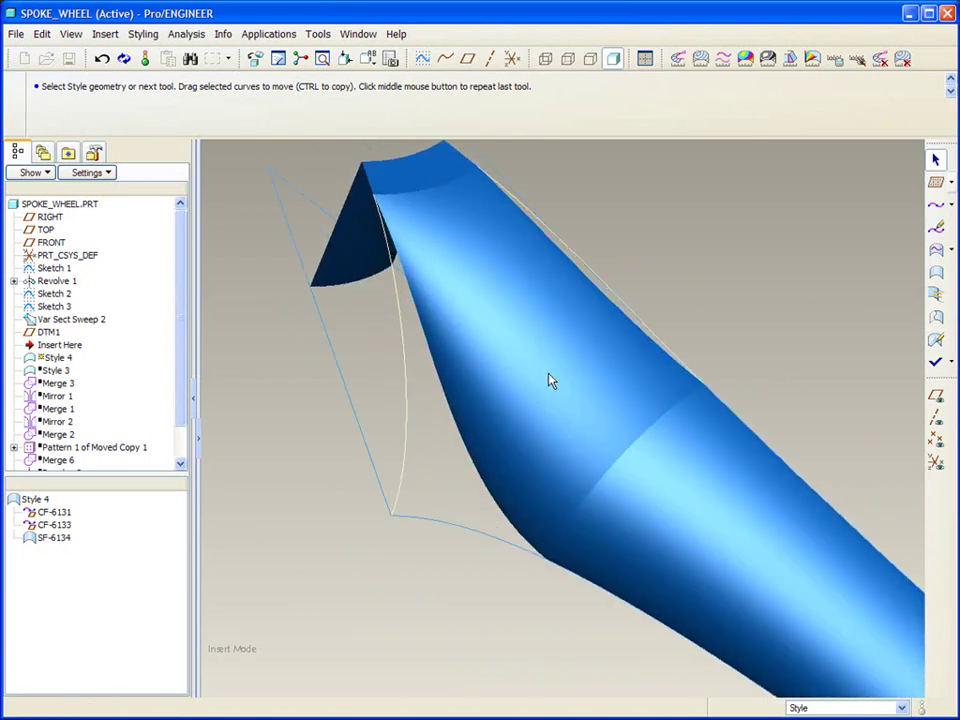
- Delete the surface between the spoke end edge and the hub flange
click(546, 337)
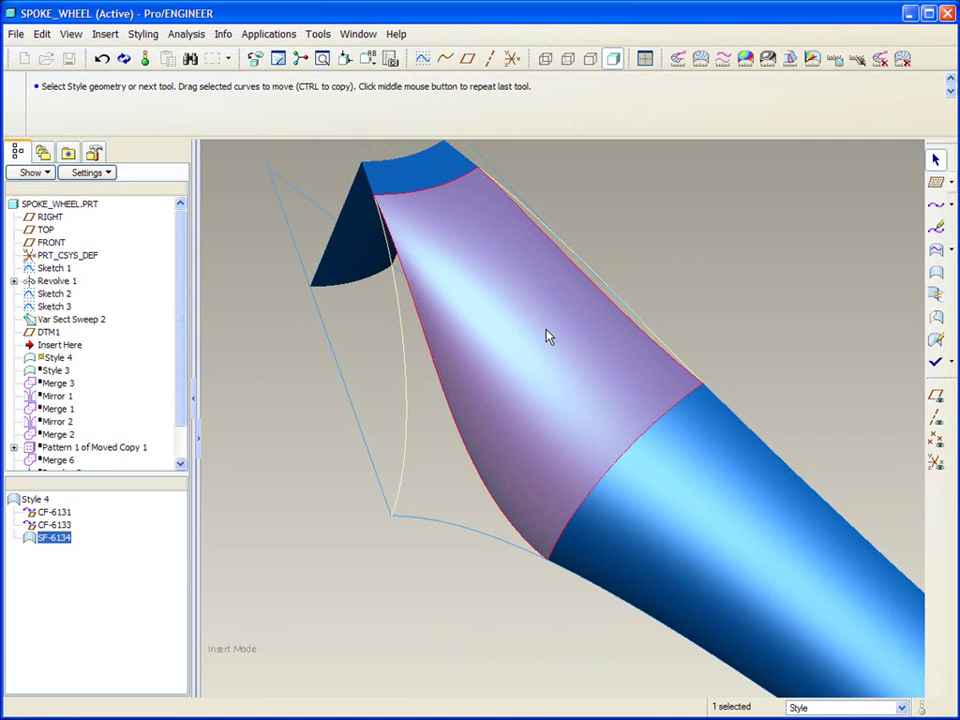
key(Delete)
key(Return)
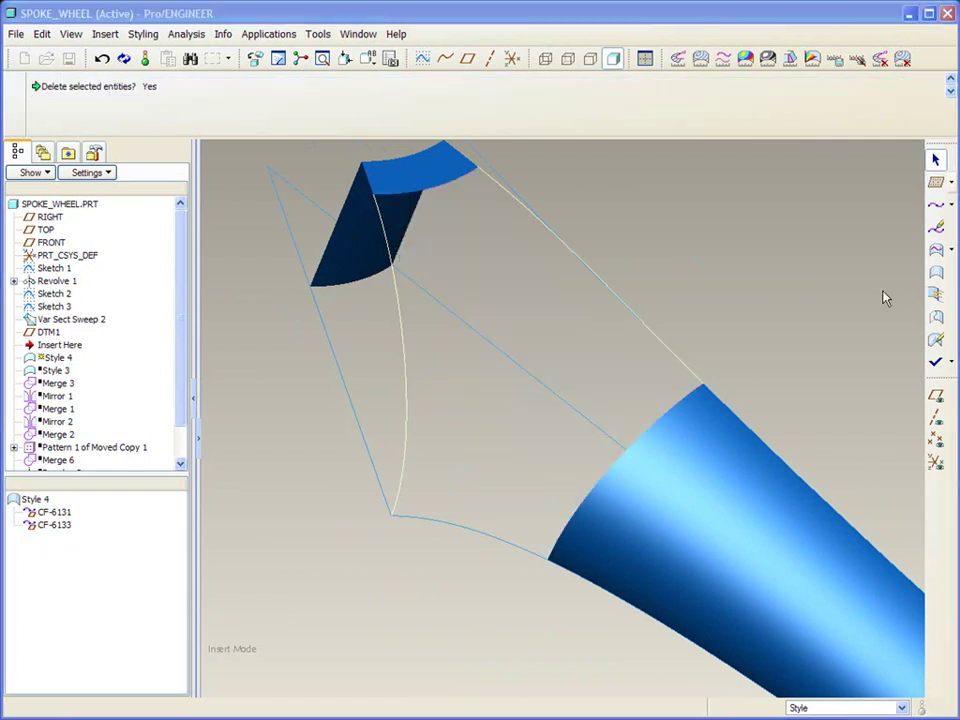
- Create a Style surface using the two planar curves as primary curves
click(936, 272)
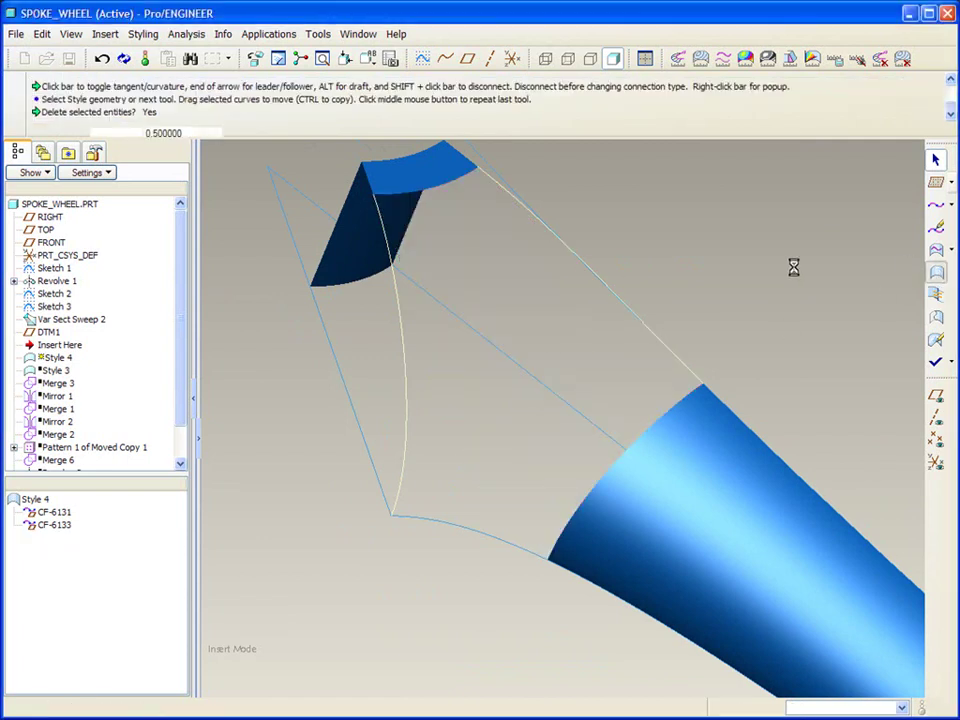
click(510, 204)
ctrl+click(405, 369)
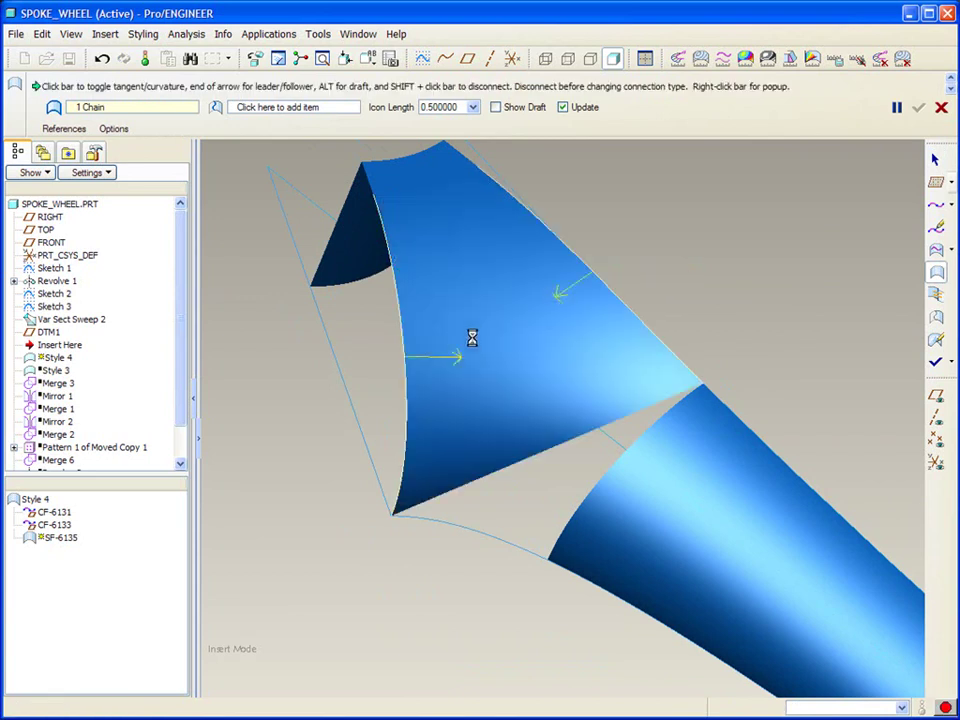
middle_click(669, 261)
click(736, 313)
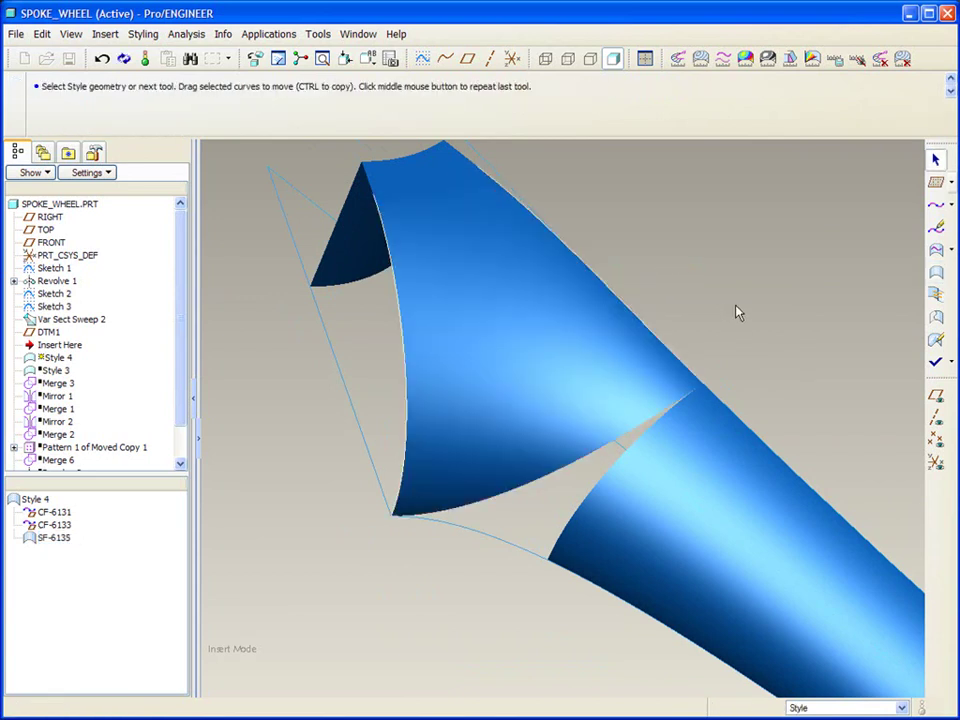
mouse_move(686, 322)
middle_down()
mouse_move(684, 360)
mouse_move(681, 315)
mouse_move(693, 284)
mouse_move(681, 317)
mouse_move(660, 332)
mouse_move(684, 316)
middle_up()
scroll(639, 516, up, 2)
scroll(643, 354, down, 2)
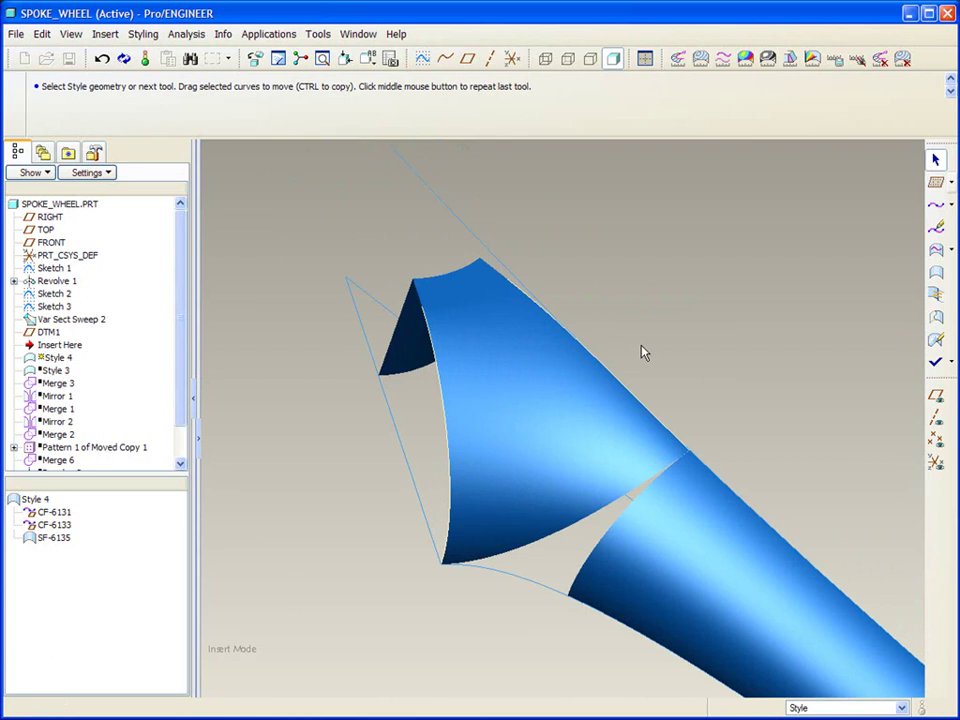
- Delete the surface spanning the two planar curves
click(531, 392)
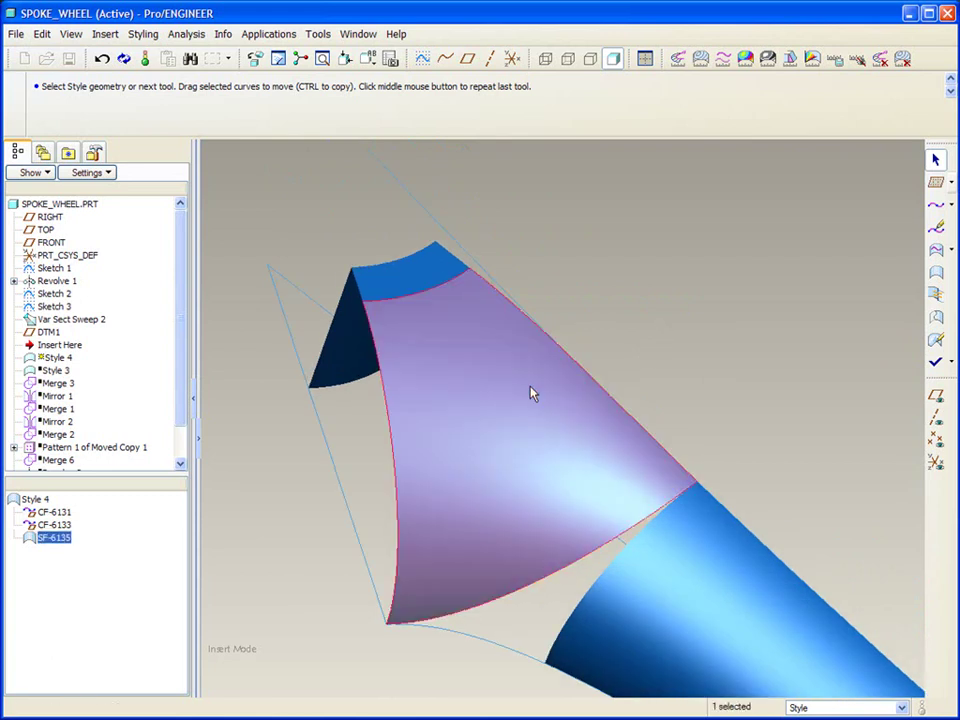
key(Delete)
key(Return)
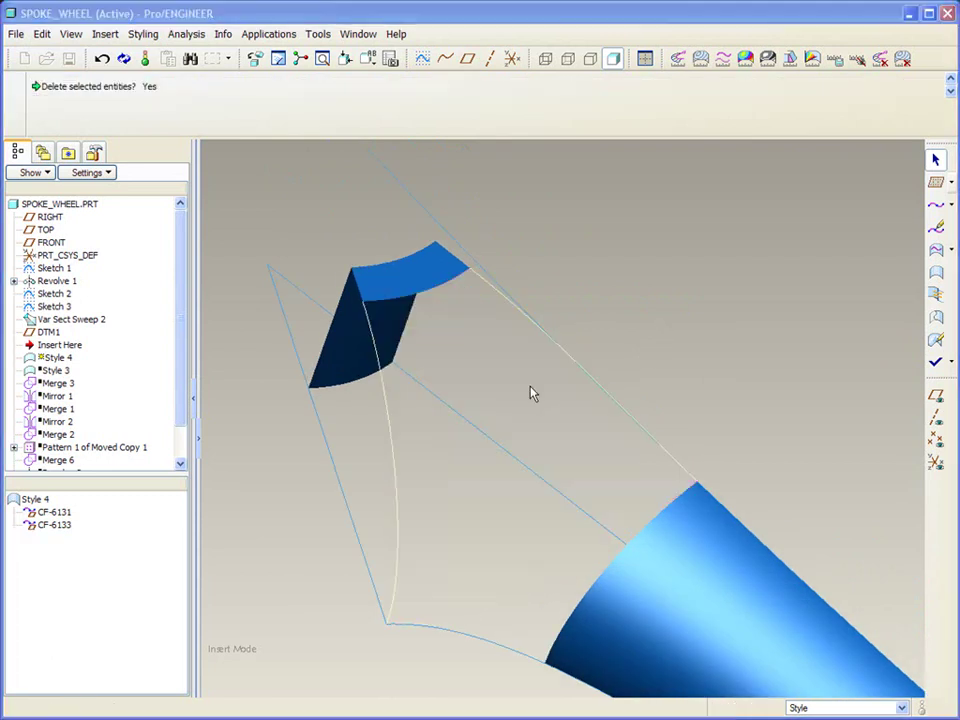
- Draw a free curve from the spoke's upper corner to the lower end of the second planar curve
mouse_move(574, 259)
middle_down()
mouse_move(482, 404)
mouse_move(476, 360)
mouse_move(493, 366)
mouse_move(500, 331)
middle_up()
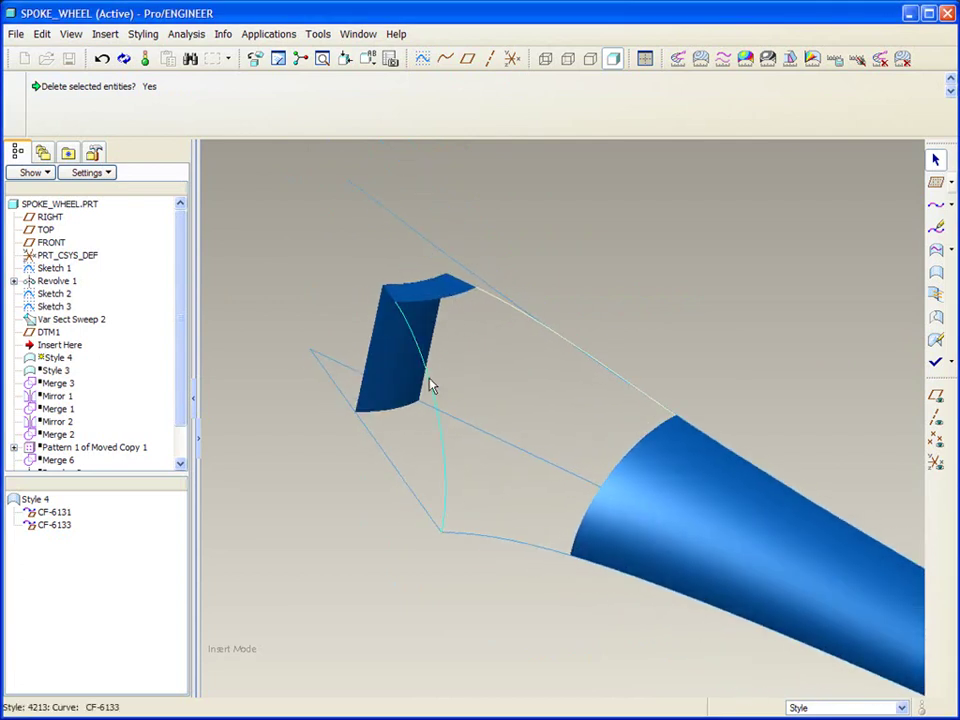
click(935, 208)
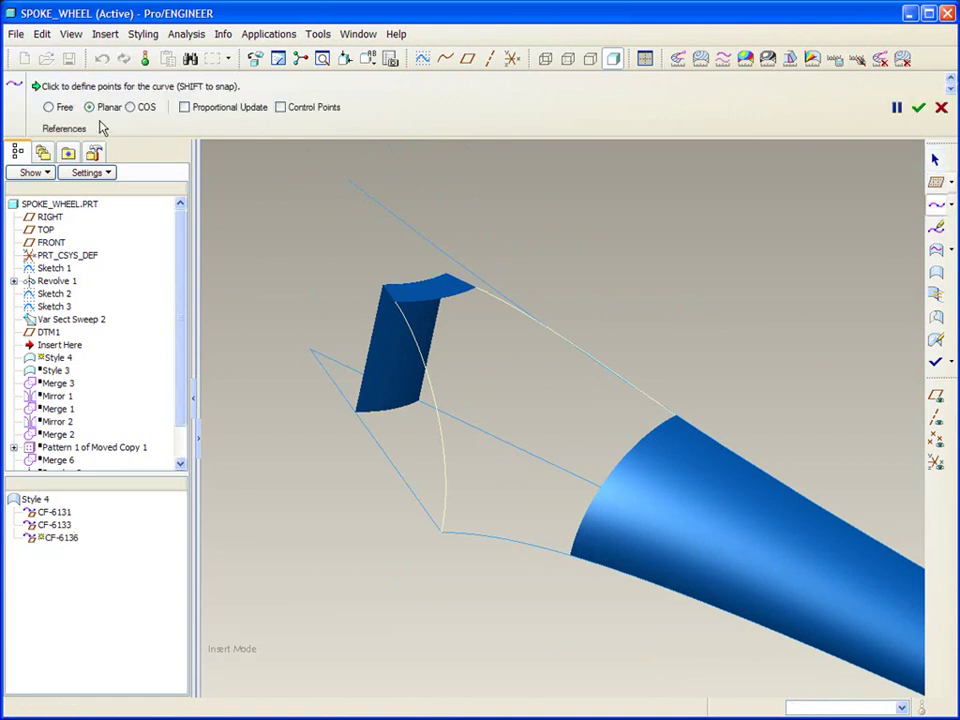
click(48, 107)
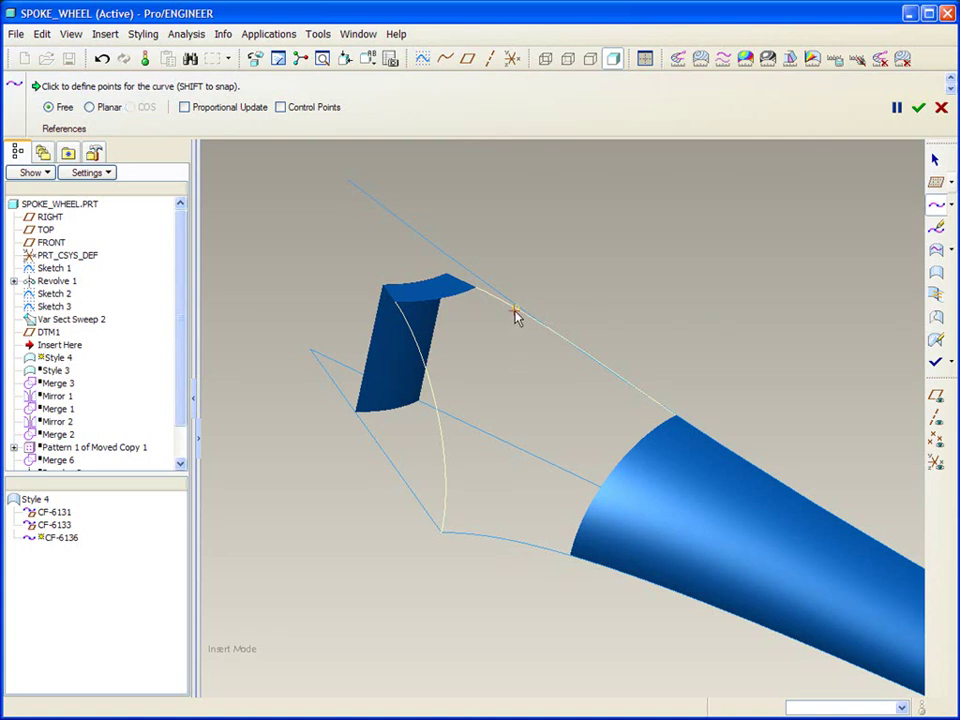
click(658, 405)
click(442, 529)
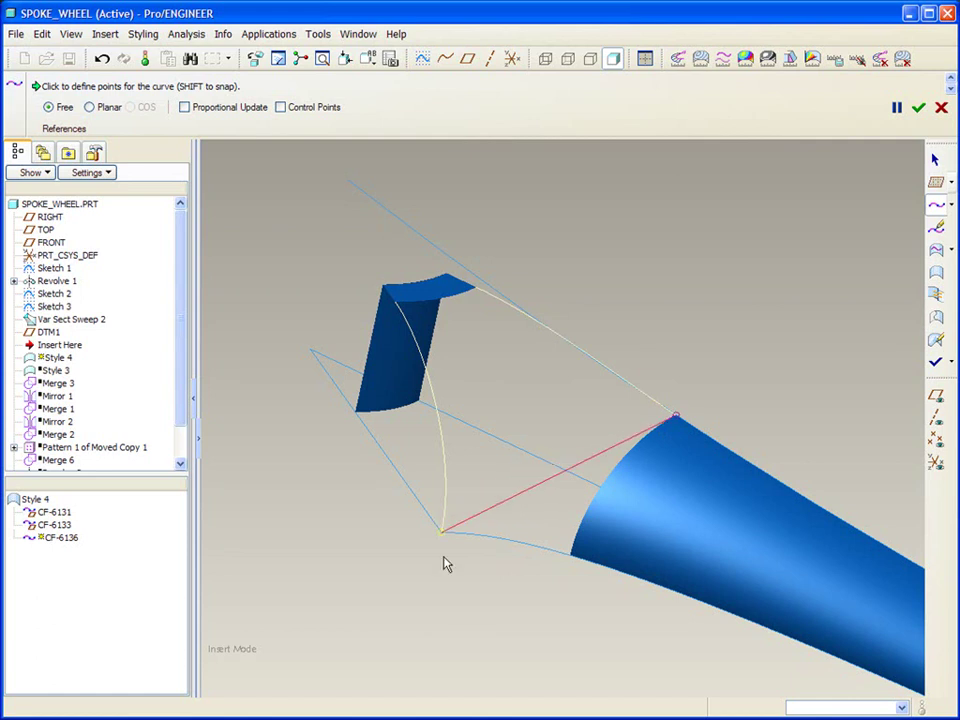
- Edit the free curve and make its lower end normal to the DTM1 plane
right_click(474, 563)
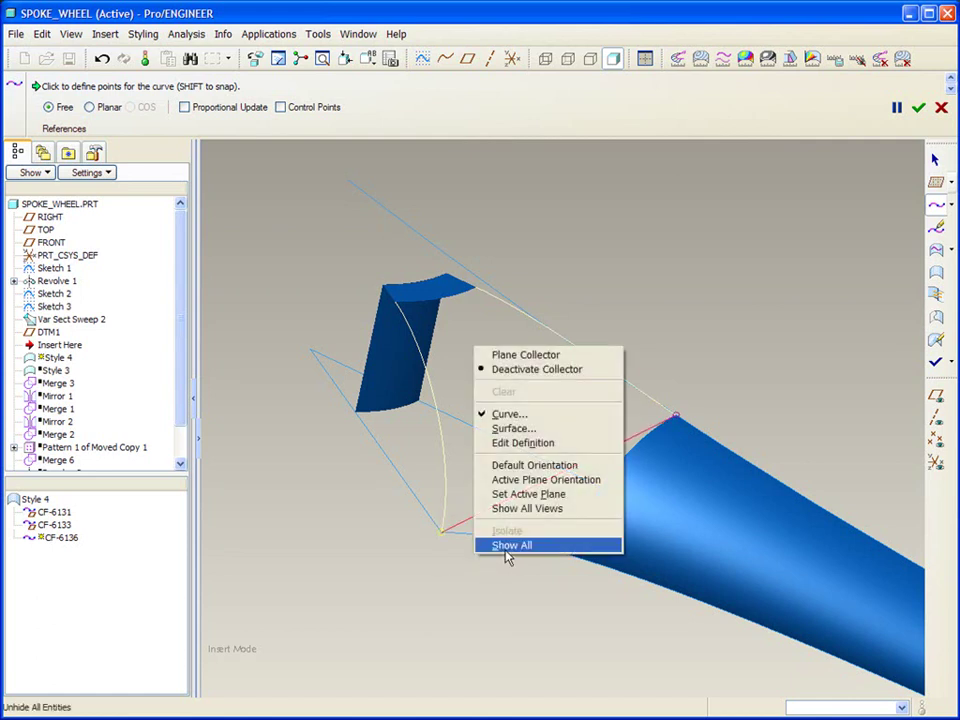
click(521, 443)
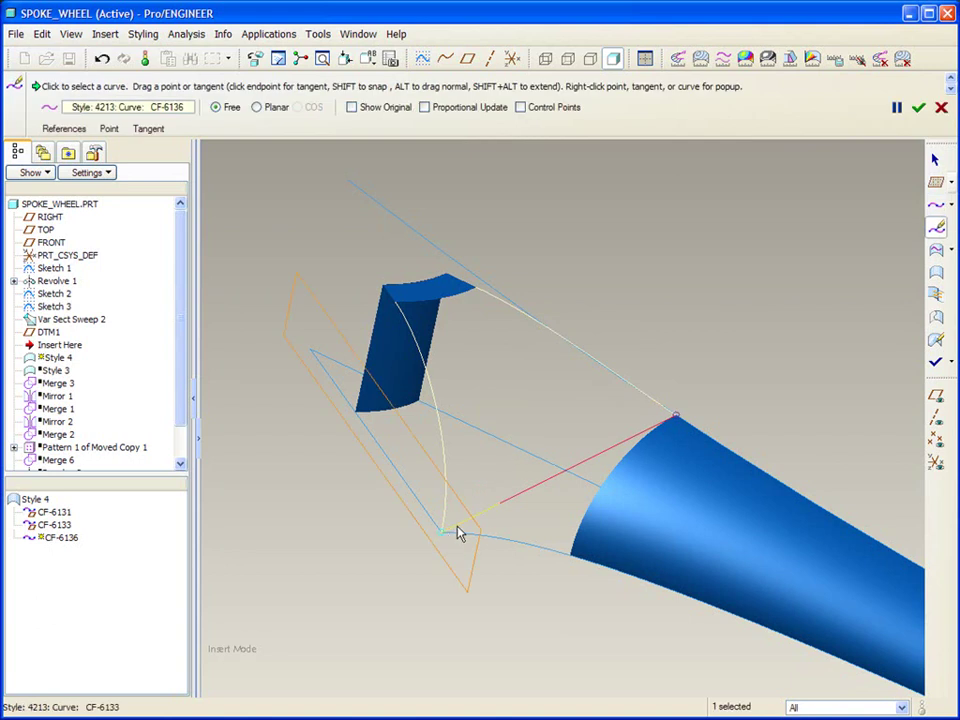
right_click(491, 506)
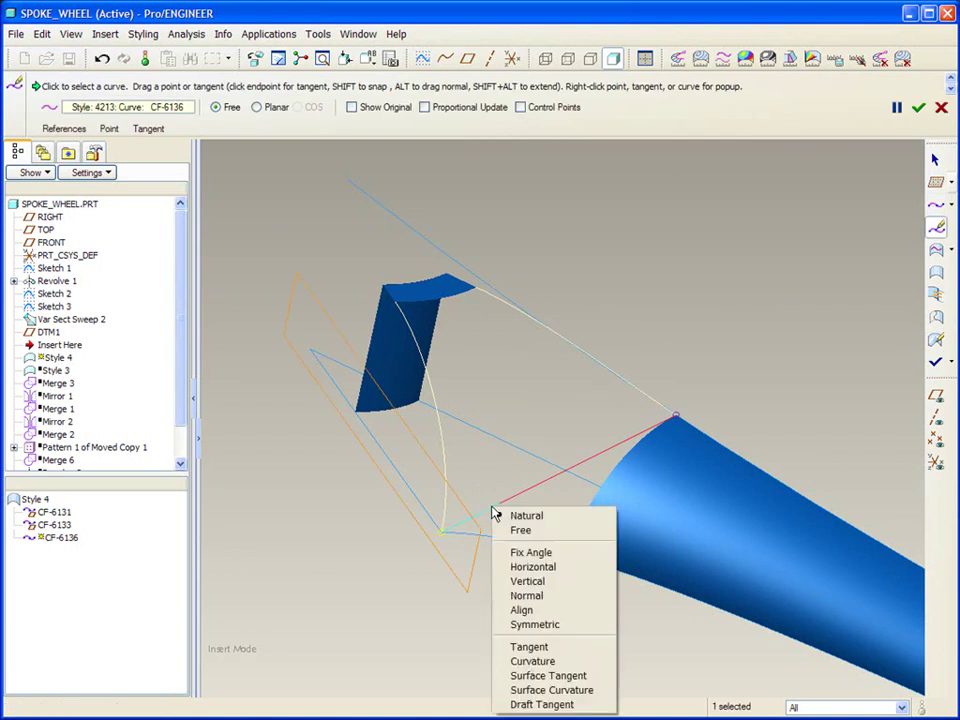
click(540, 596)
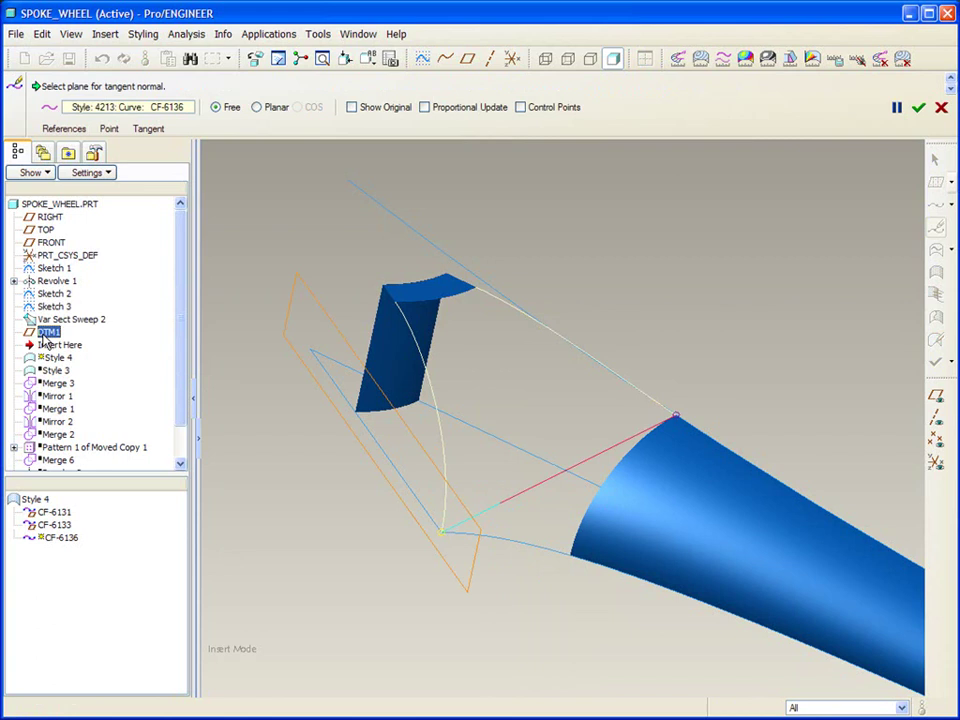
click(44, 336)
- Make the free curve's upper end at the spoke corner normal to the RIGHT plane
middle_drag(772, 292, 678, 388)
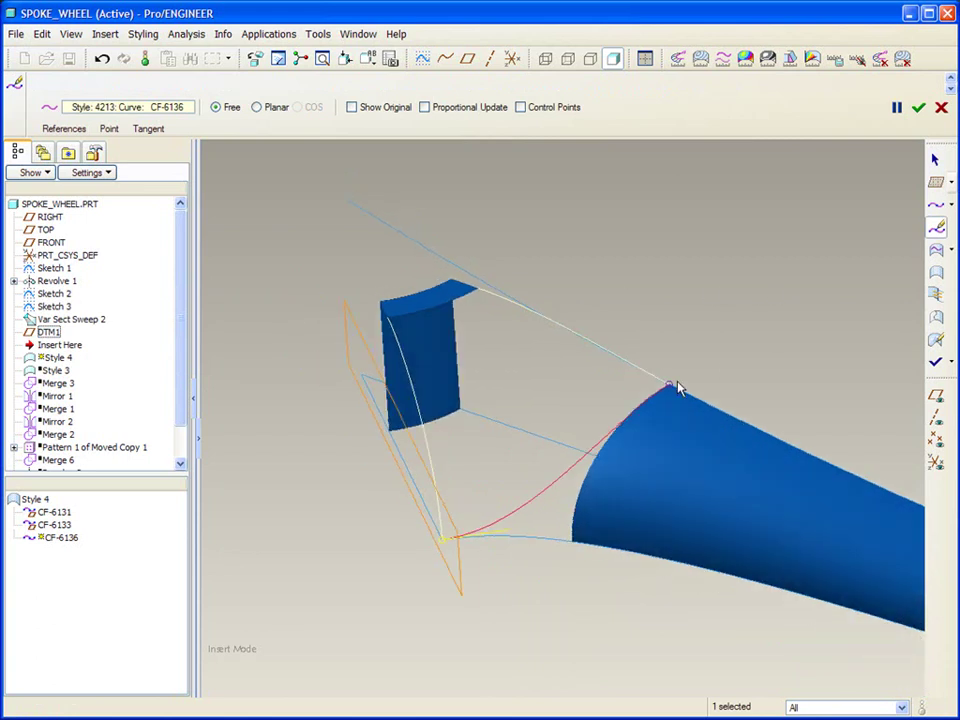
right_click(622, 422)
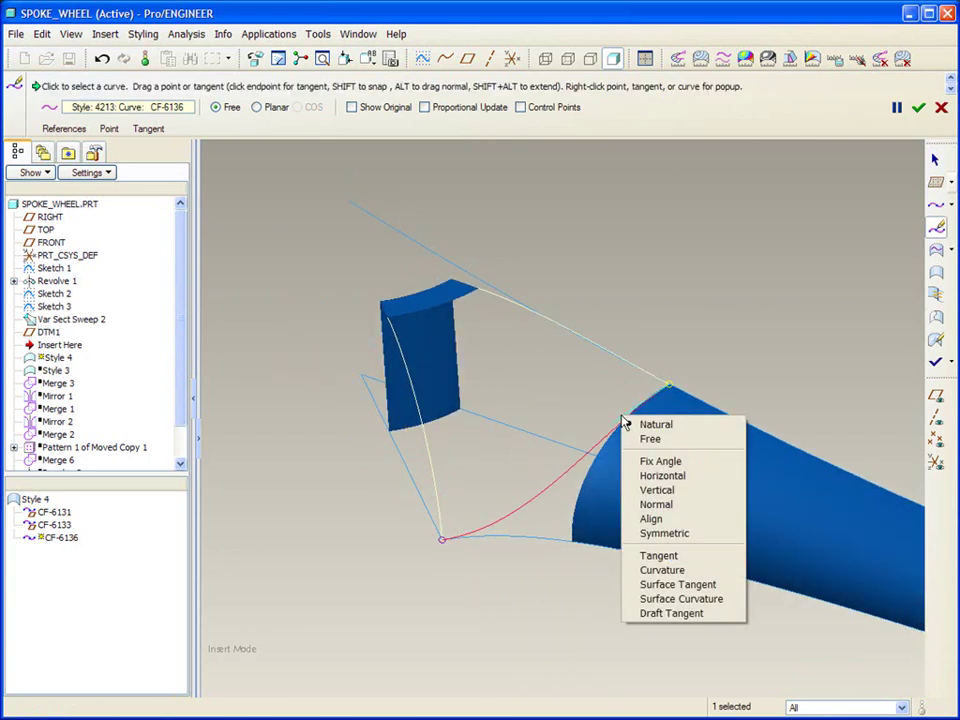
click(666, 505)
click(47, 218)
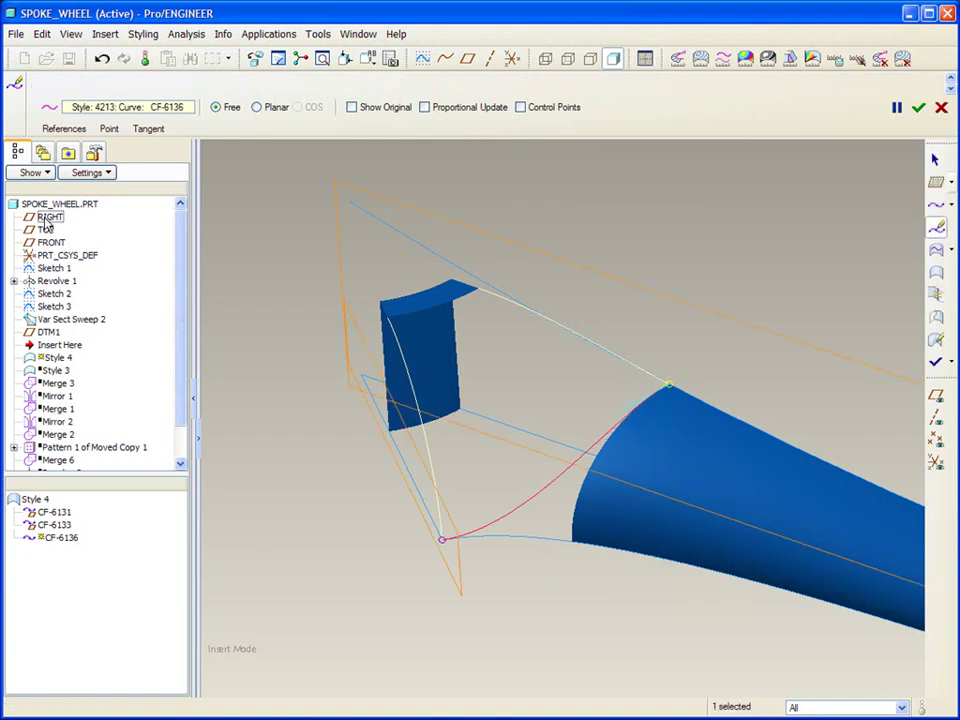
scroll(784, 298, up, 5)
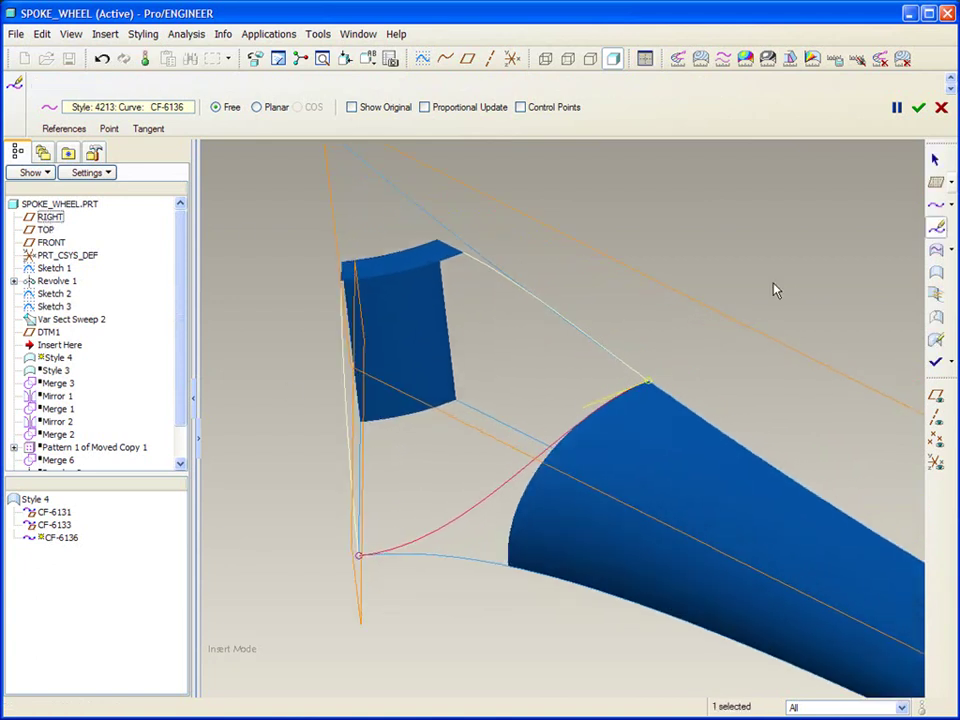
- Lengthen the free curve's tangent at the upper spoke corner and finish editing the curve
middle_drag(740, 332, 645, 343)
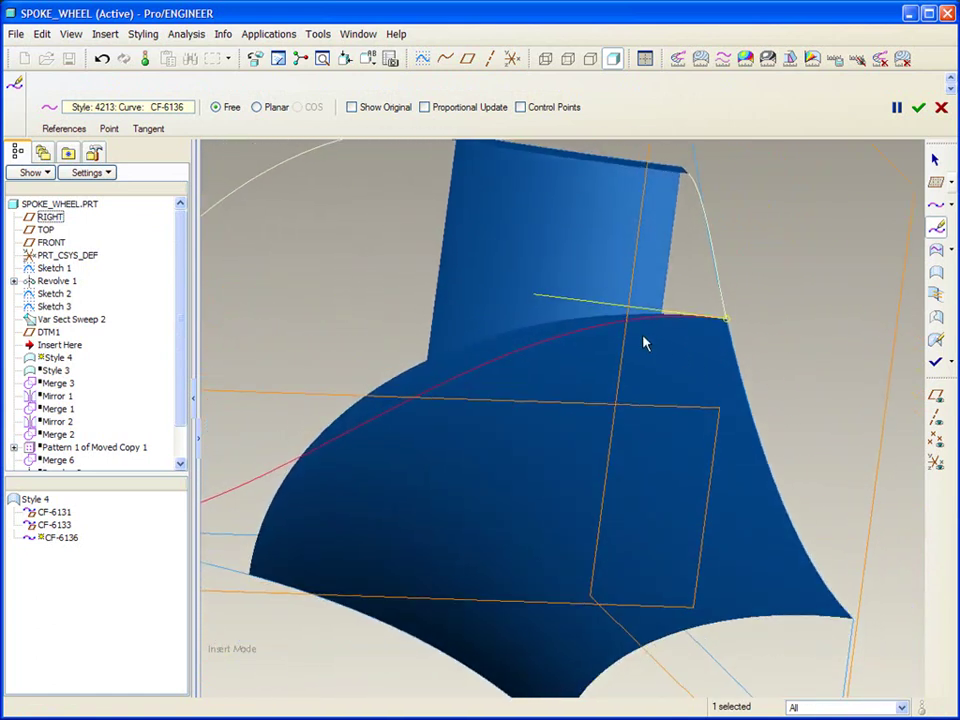
drag(546, 306, 462, 293)
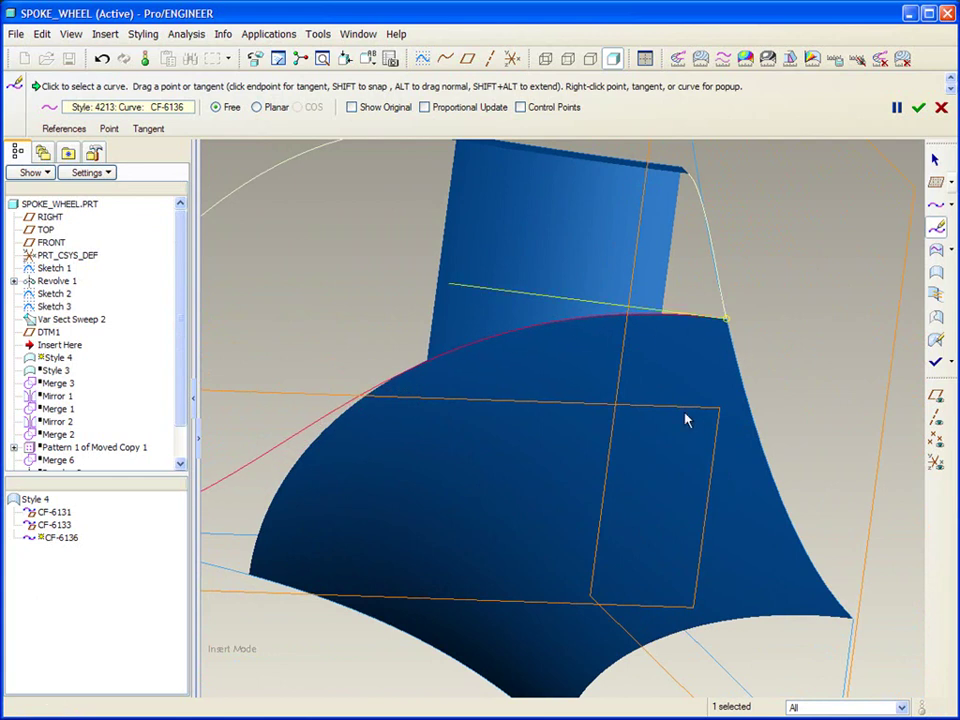
middle_click(797, 295)
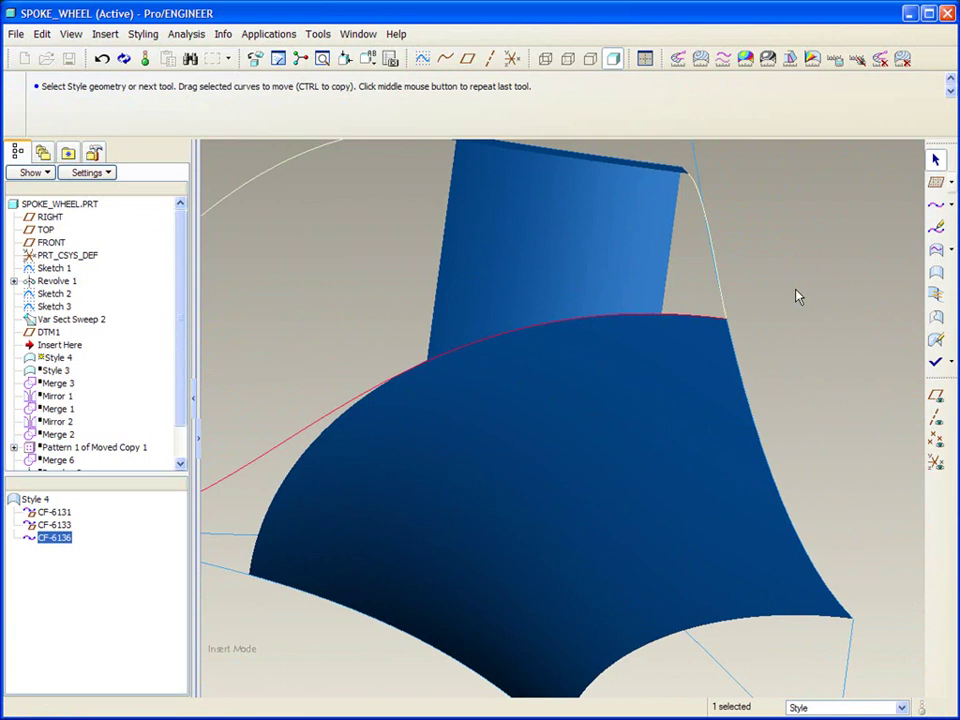
- Create a four-sided boundary surface from the free curve, the upper planar curve, the hub's top edge and the second planar curve
click(934, 276)
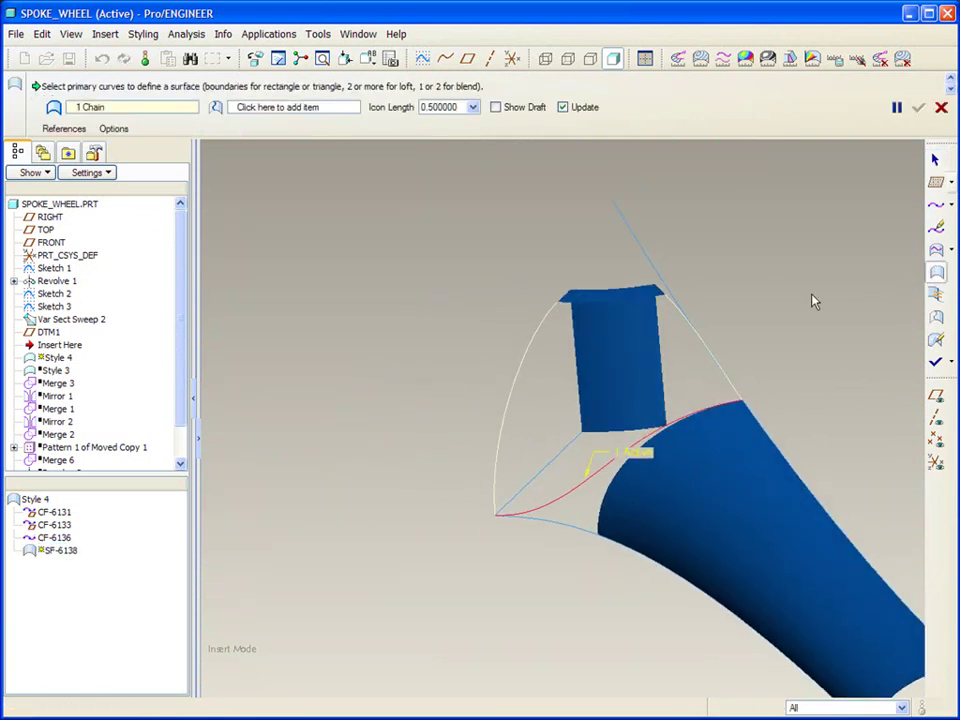
ctrl+click(685, 328)
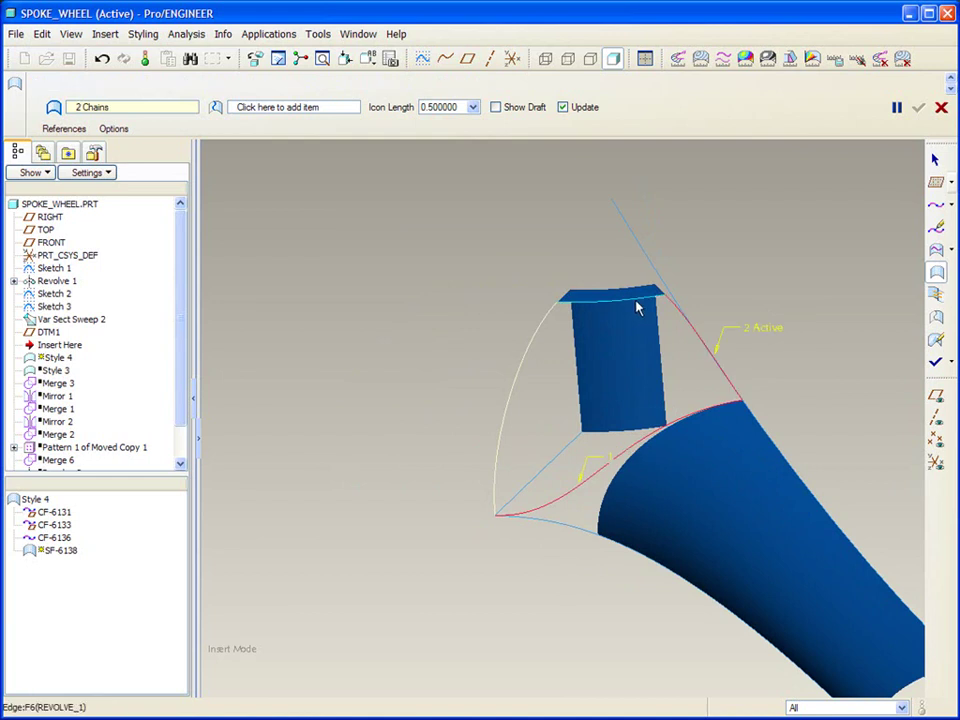
ctrl+click(615, 296)
ctrl+click(542, 330)
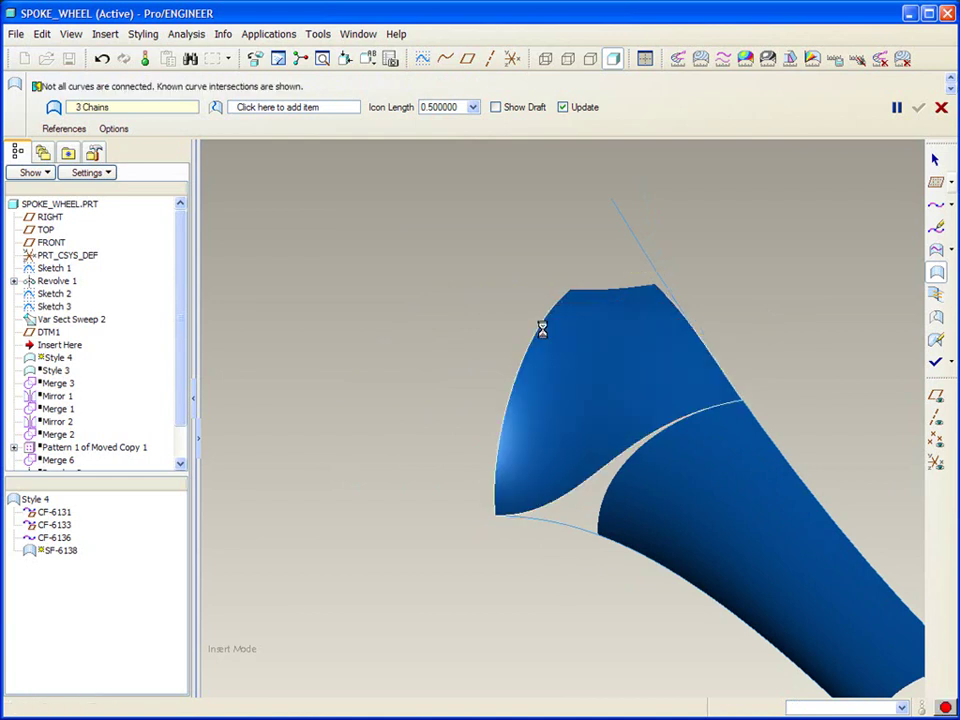
middle_click(781, 292)
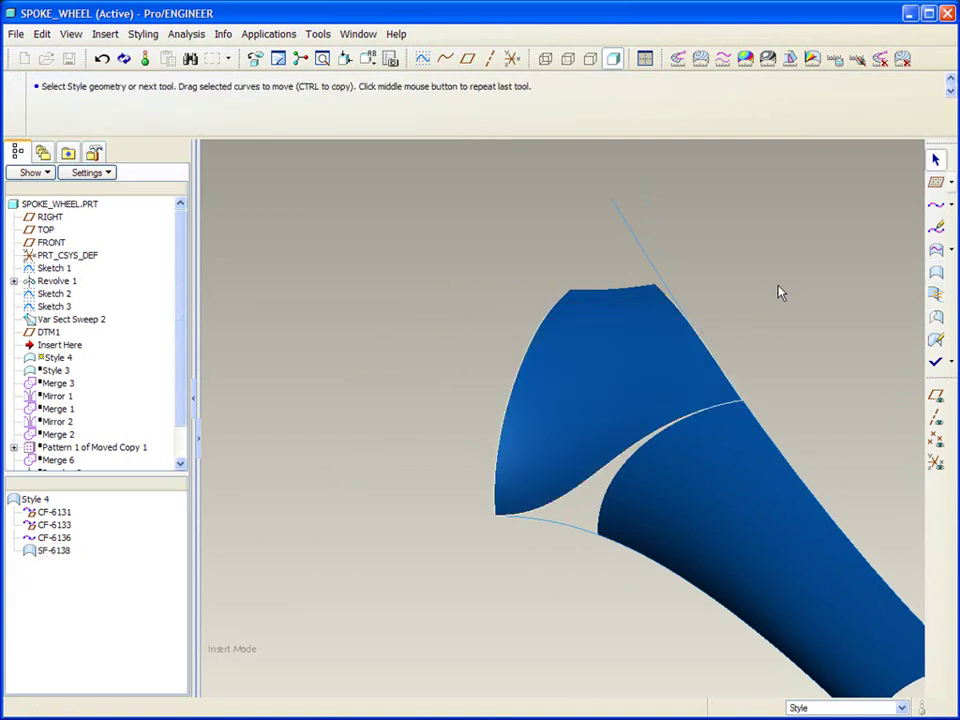
middle_drag(778, 285, 649, 641)
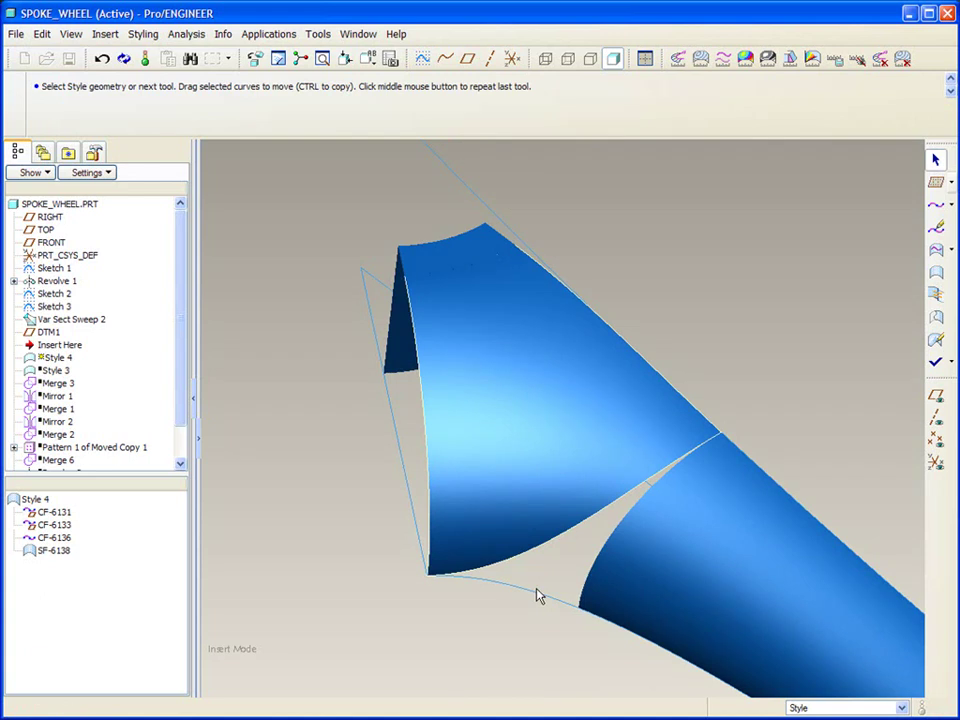
middle_drag(537, 589, 537, 591)
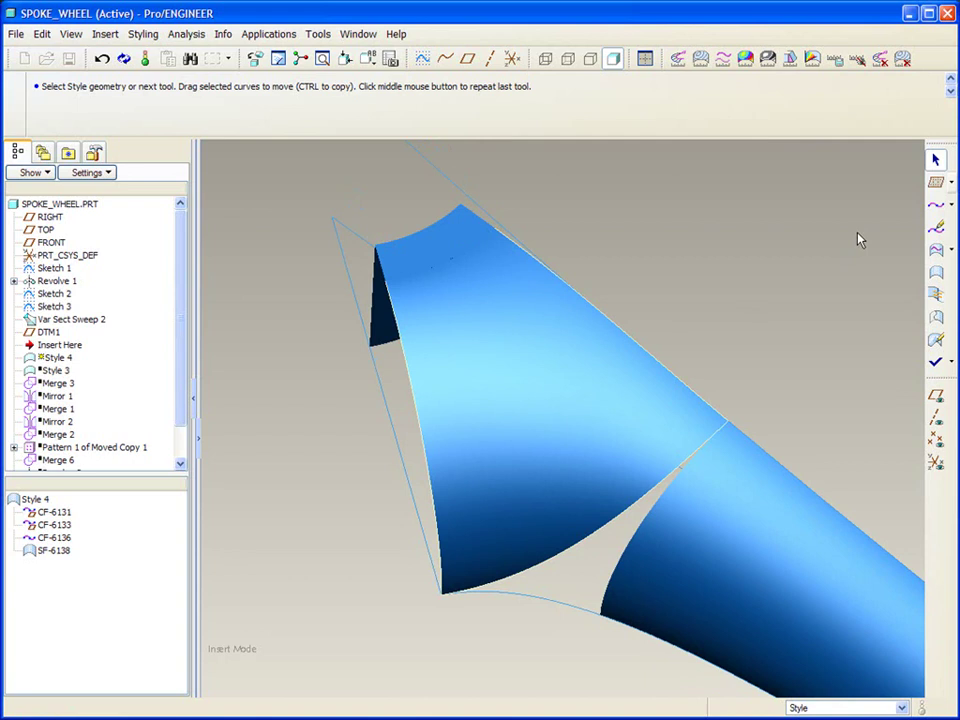
- Set the curve tool to curve-on-surface (COS) type and hide the planar curve running from the hub to the spoke's upper corner
click(936, 206)
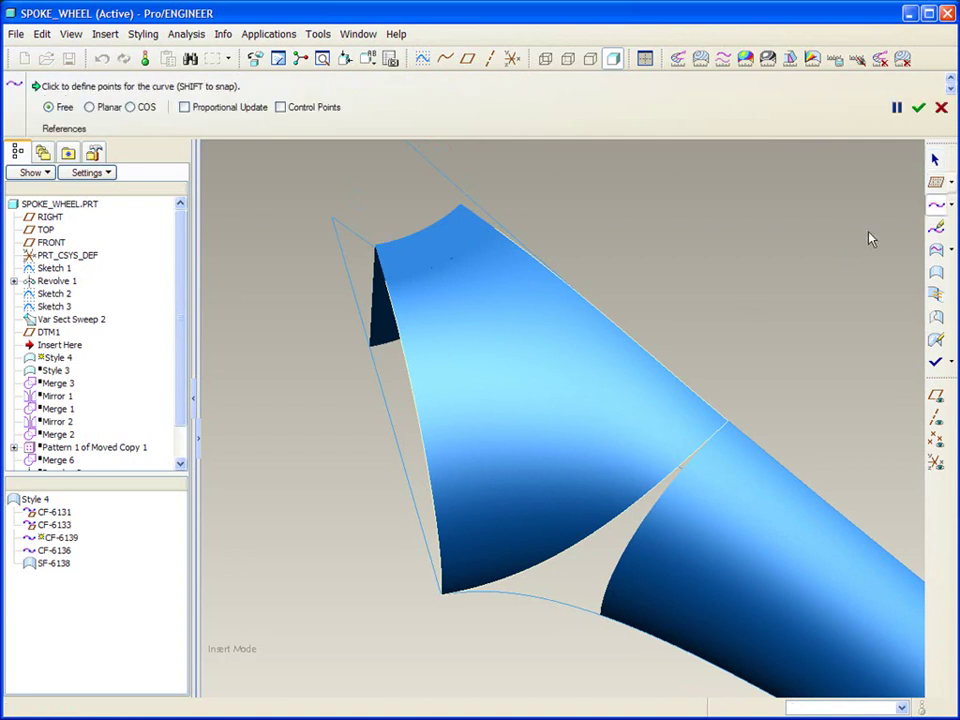
click(130, 107)
middle_drag(557, 341, 557, 341)
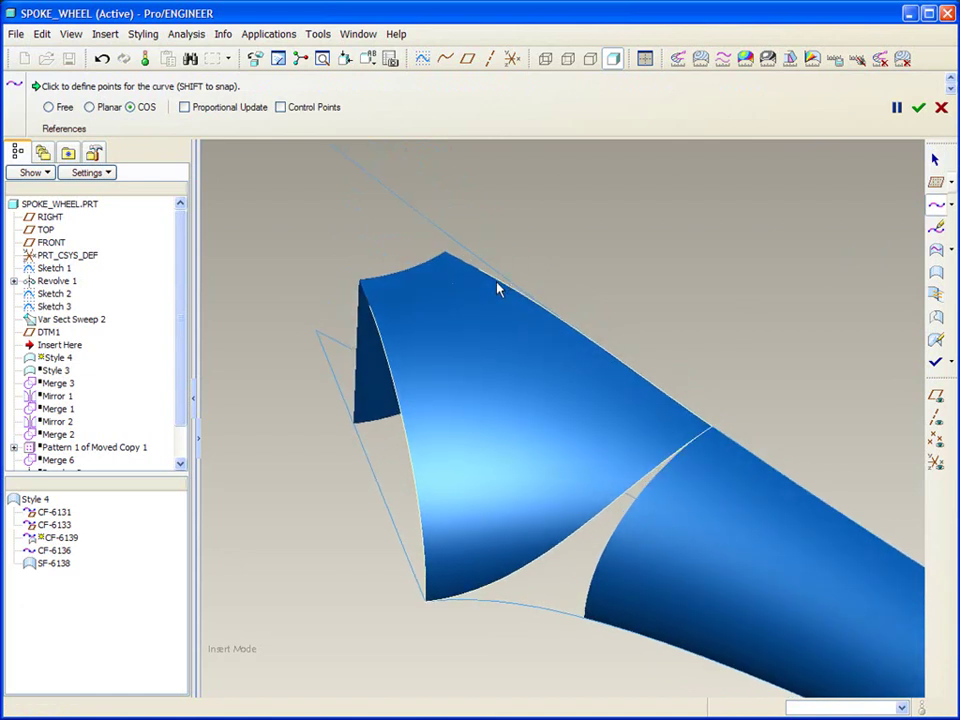
click(918, 107)
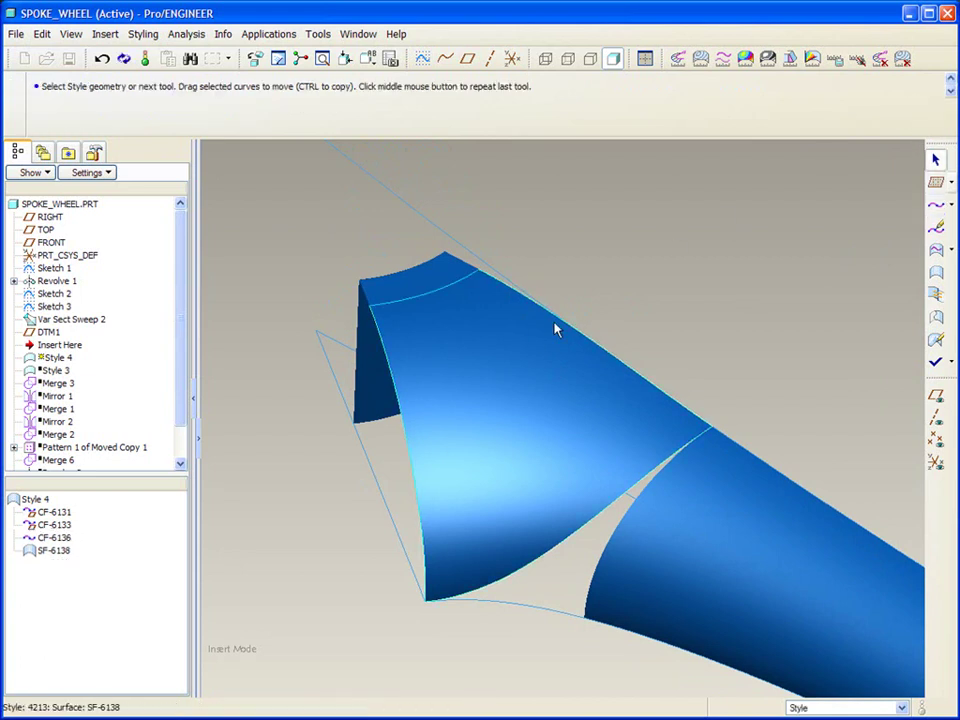
click(537, 313)
right_click(643, 246)
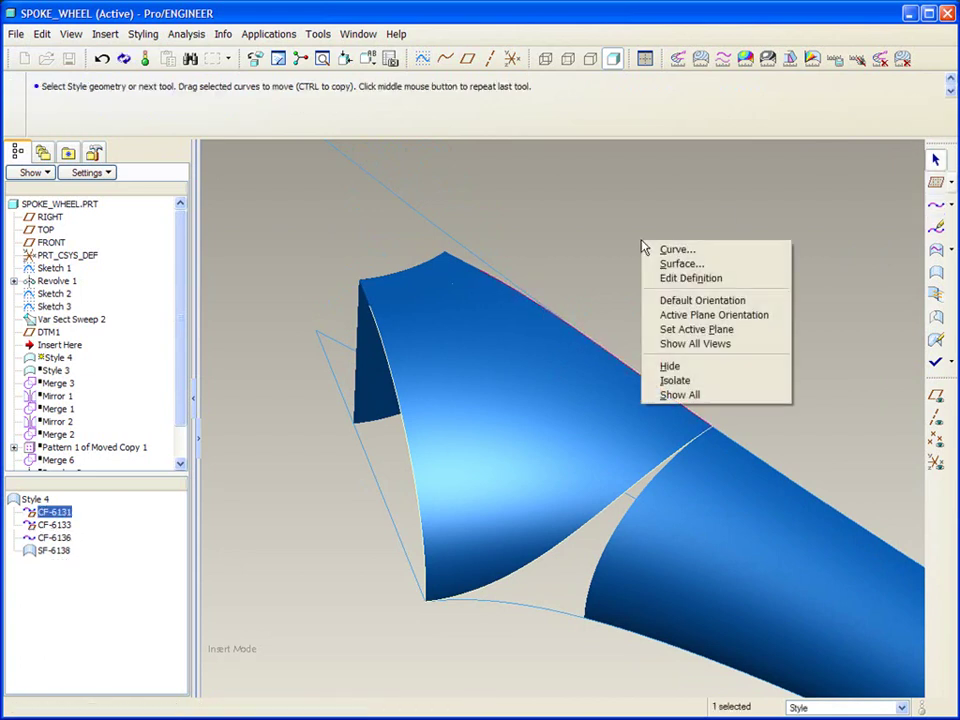
click(695, 367)
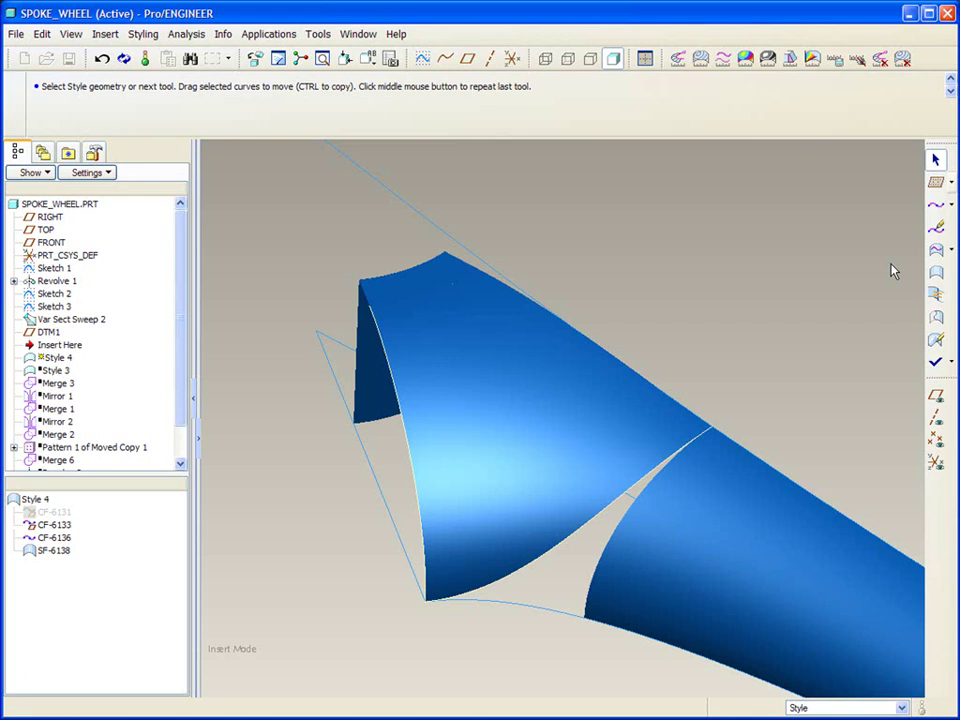
- Draw a COS curve across the new surface from the spoke's upper corner to the second planar curve
middle_click(680, 207)
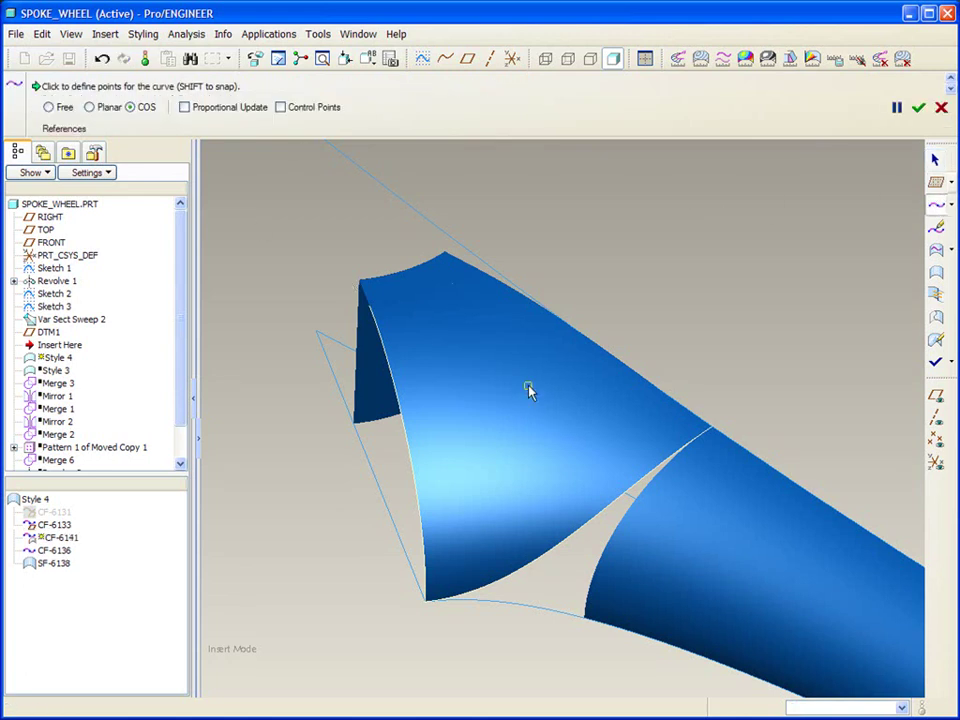
click(714, 432)
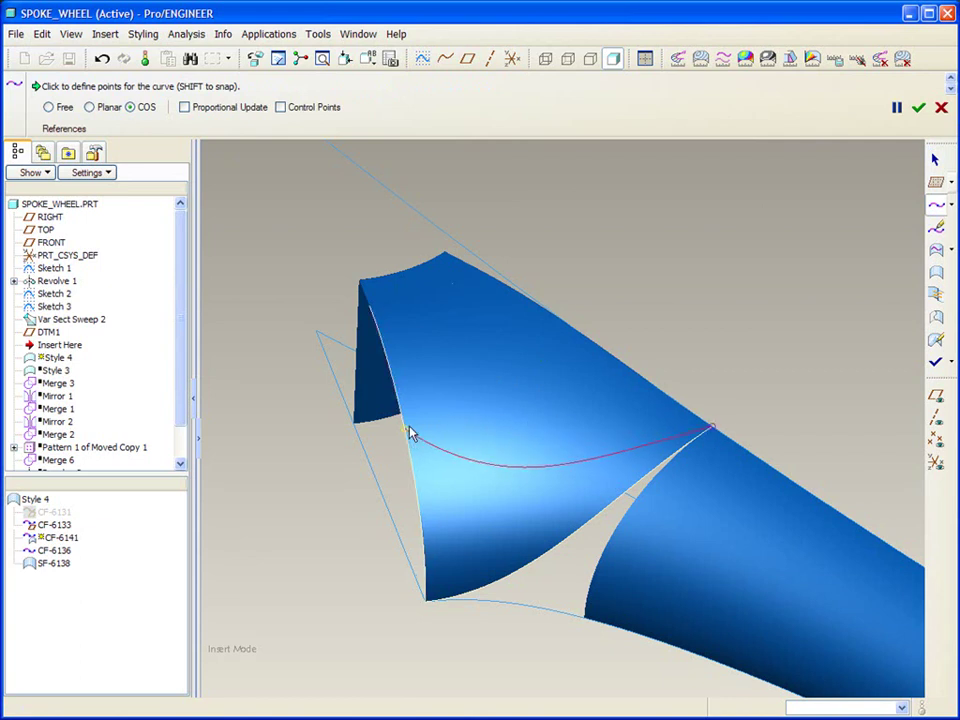
click(411, 393)
- Edit the COS curve and apply the Tangent constraint to its end at the spoke corner
right_click(444, 368)
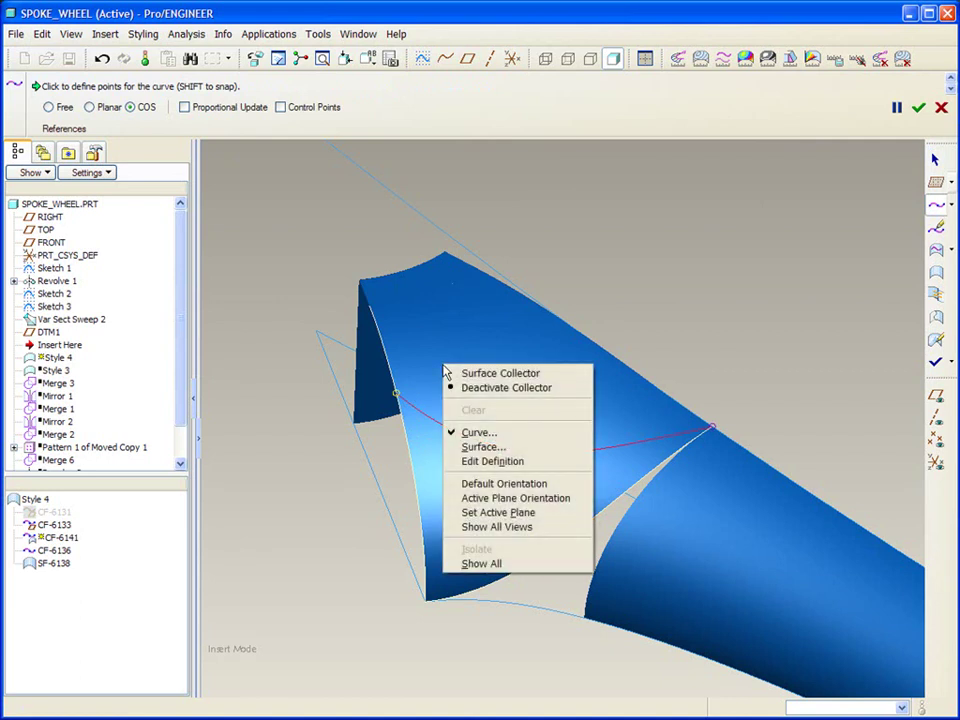
click(498, 463)
click(710, 428)
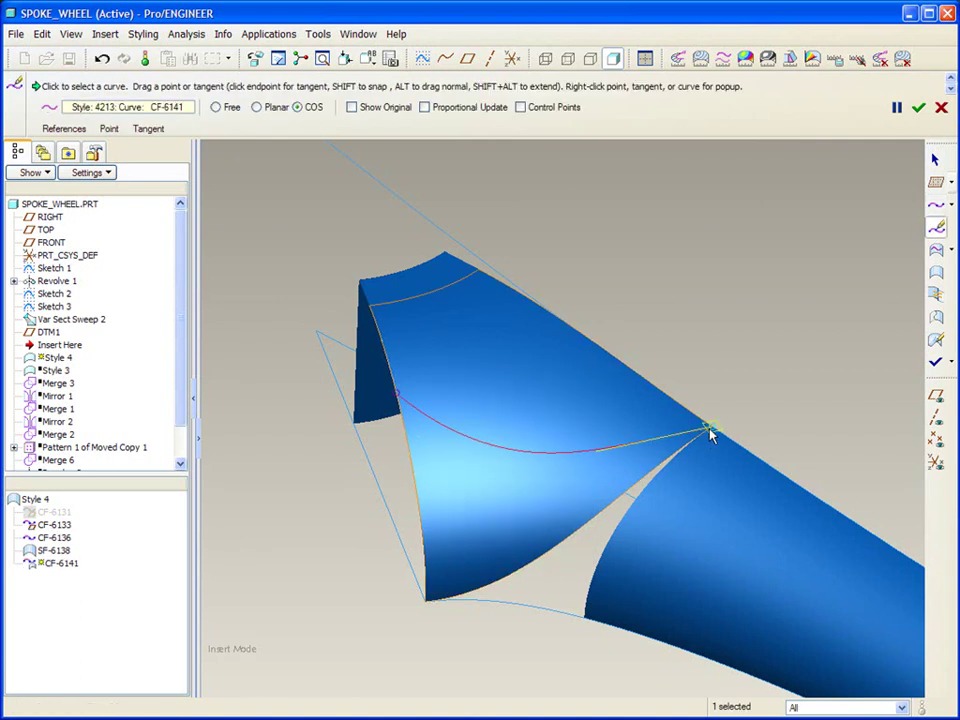
right_click(610, 455)
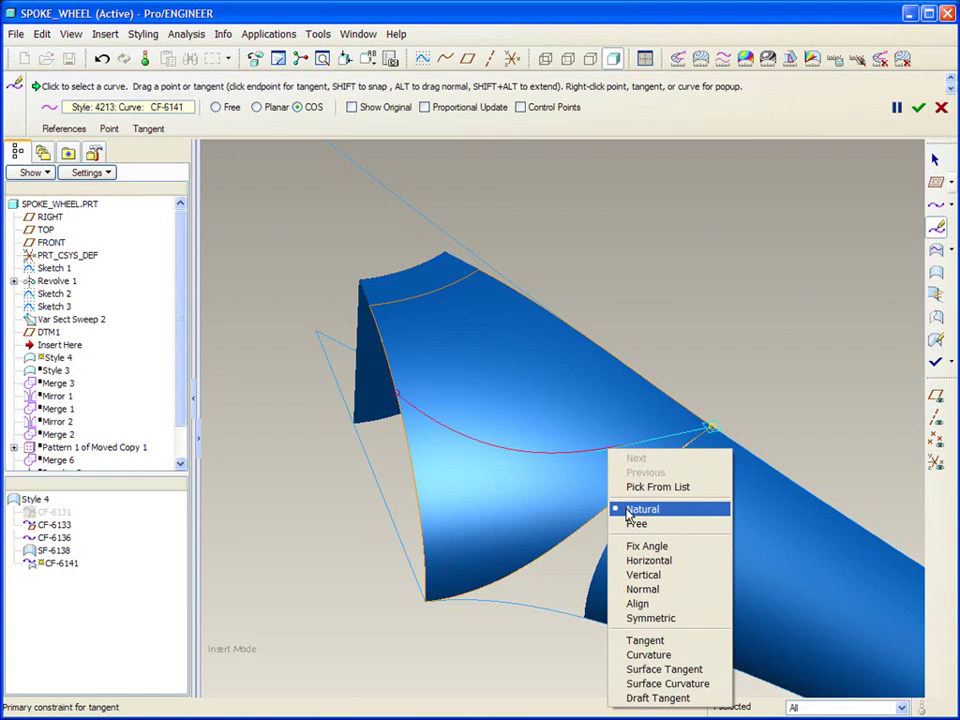
click(664, 642)
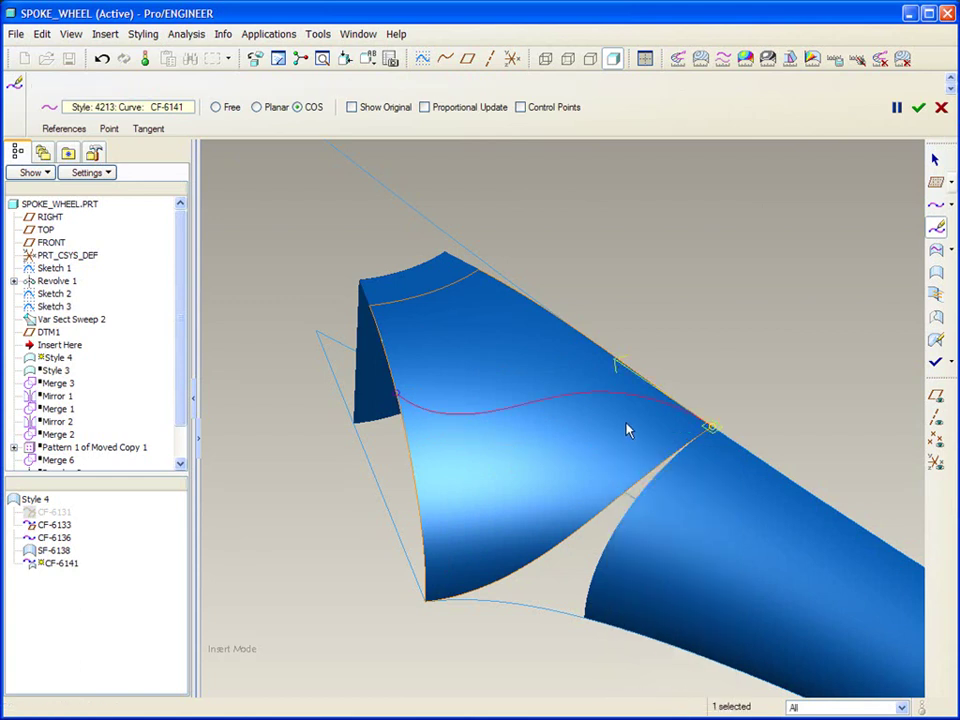
- Make the COS curve's end on the second planar curve normal to the DTM1 plane
drag(398, 396, 447, 432)
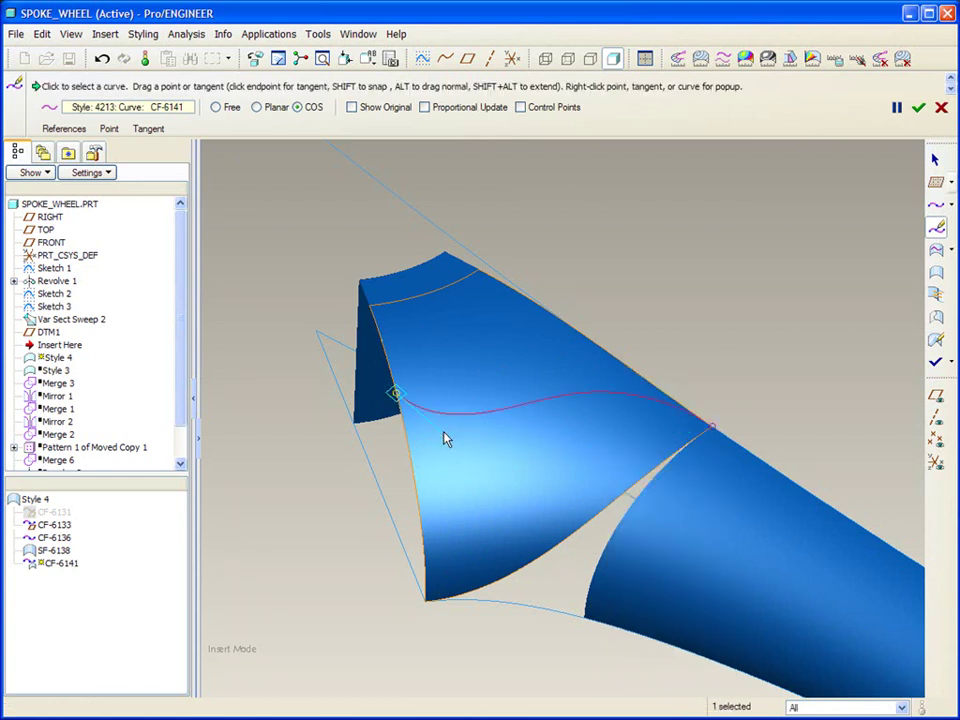
right_click(447, 440)
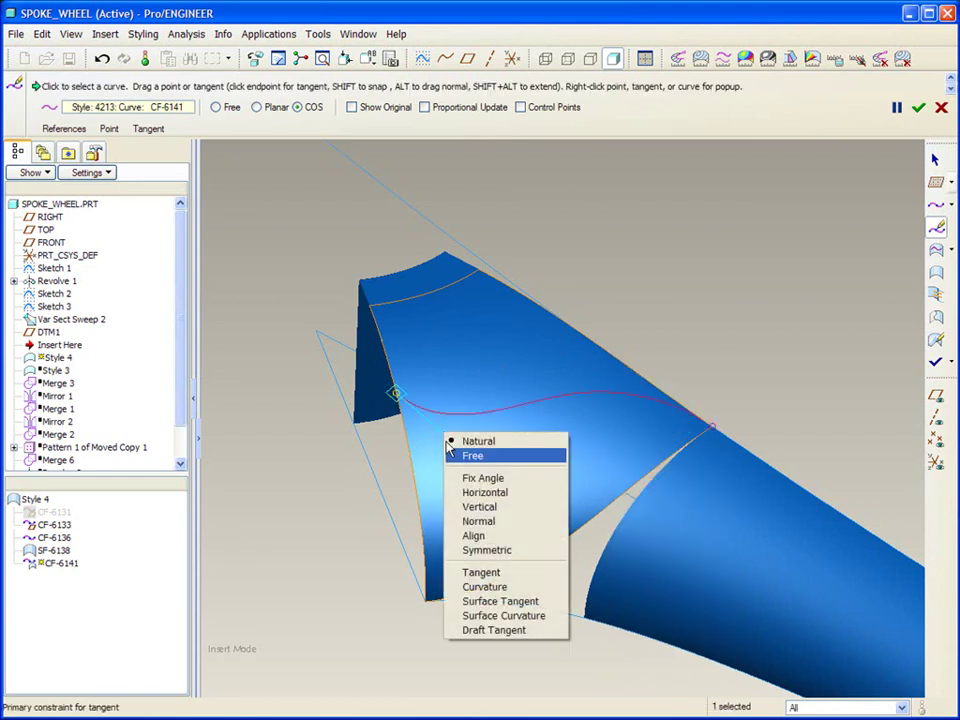
click(497, 522)
click(48, 334)
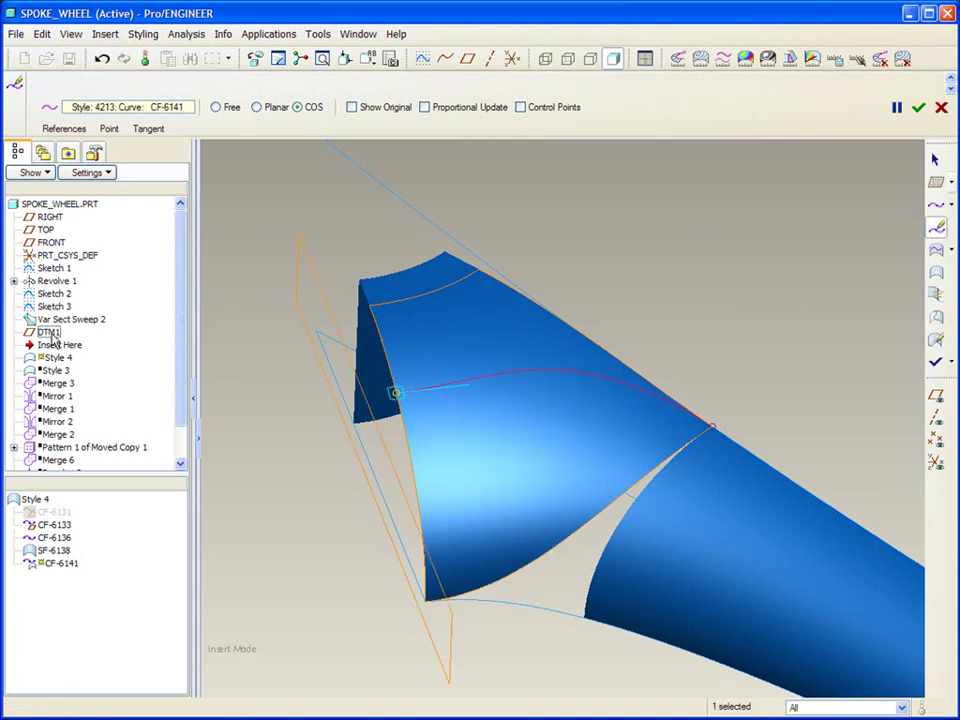
- Slide the COS curve's hub-side end up along the planar curve, shorten its tangent, and finish the edit
middle_drag(687, 377, 650, 380)
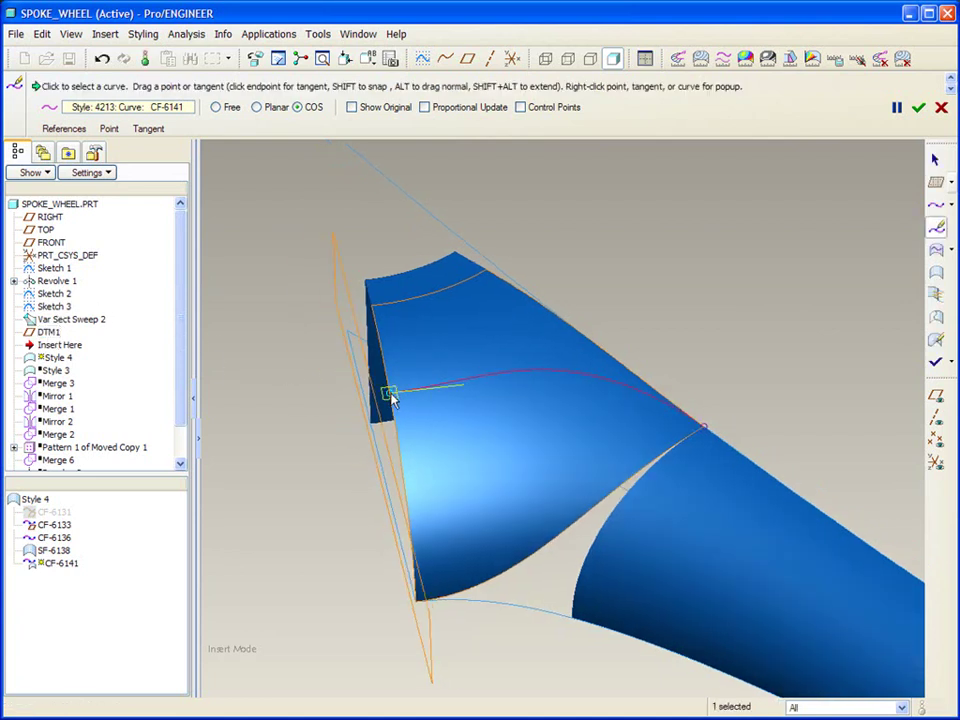
drag(392, 399, 382, 366)
drag(457, 368, 440, 362)
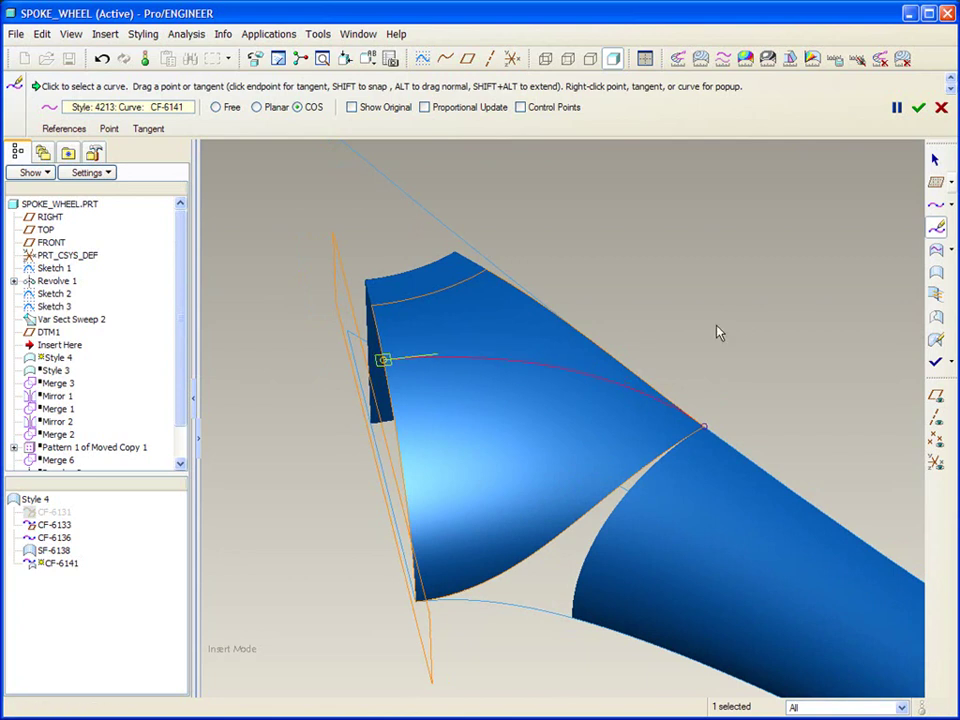
middle_drag(720, 332, 836, 313)
middle_click(744, 324)
- Trim the blend surface with the COS curve, removing the portion below the curve
click(936, 317)
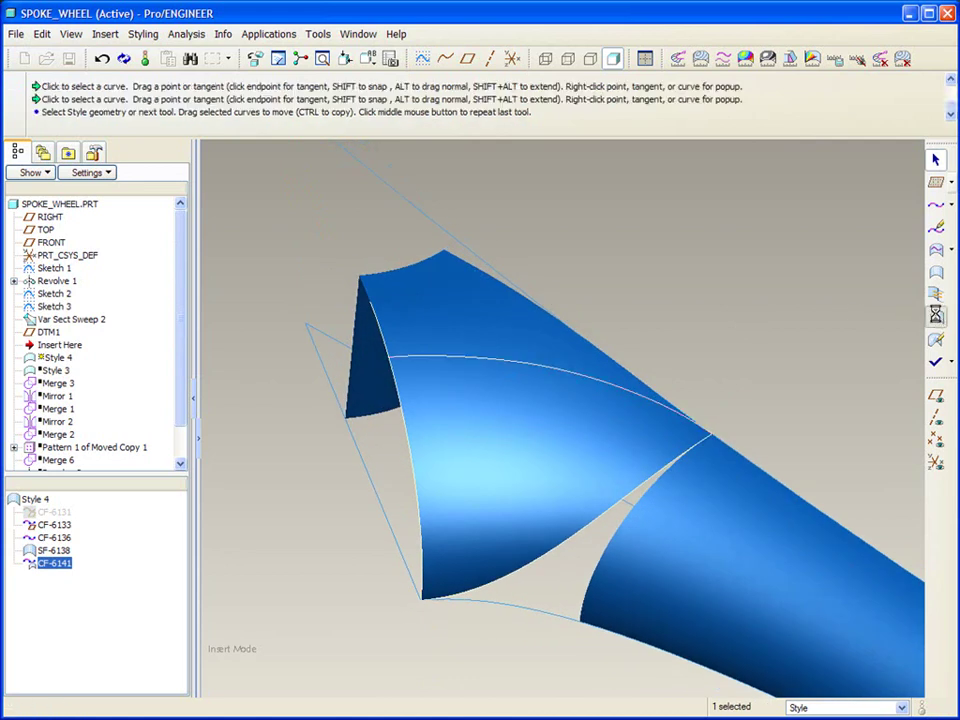
click(476, 324)
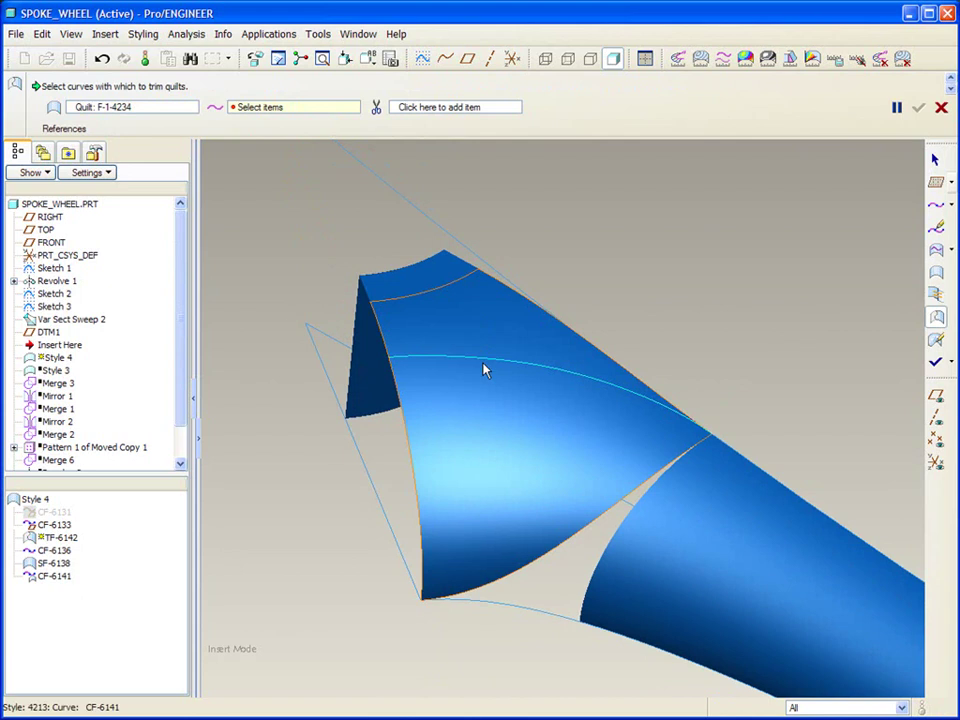
click(484, 369)
click(499, 418)
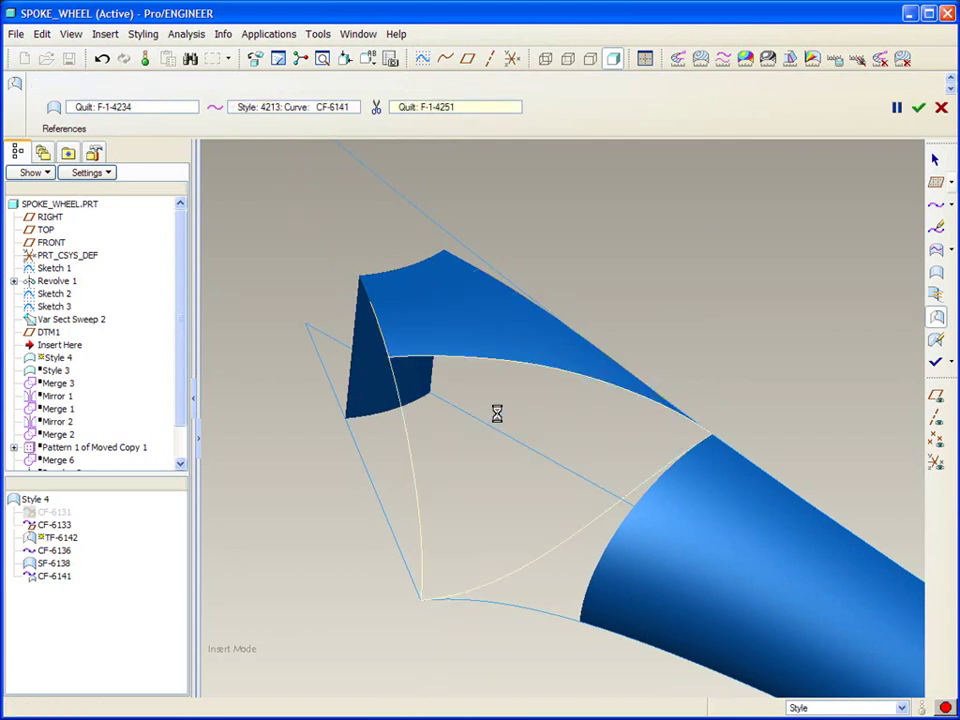
middle_click(499, 411)
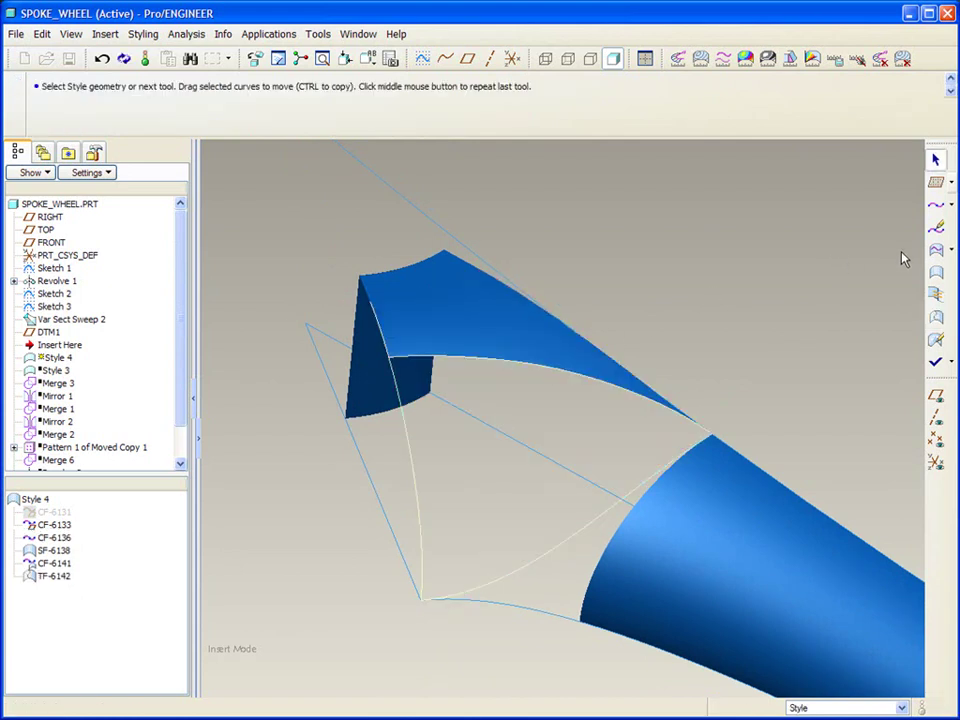
- Create a boundary surface from the spoke's end edge, the COS curve, the second planar curve and the lower Sketch 2 curve
click(936, 272)
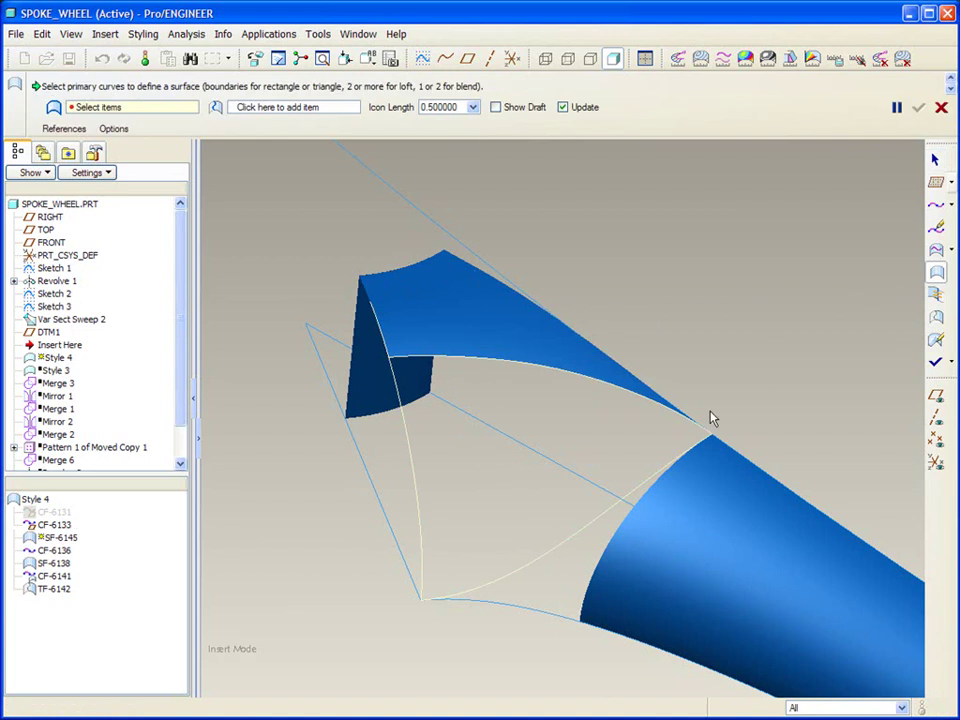
click(612, 551)
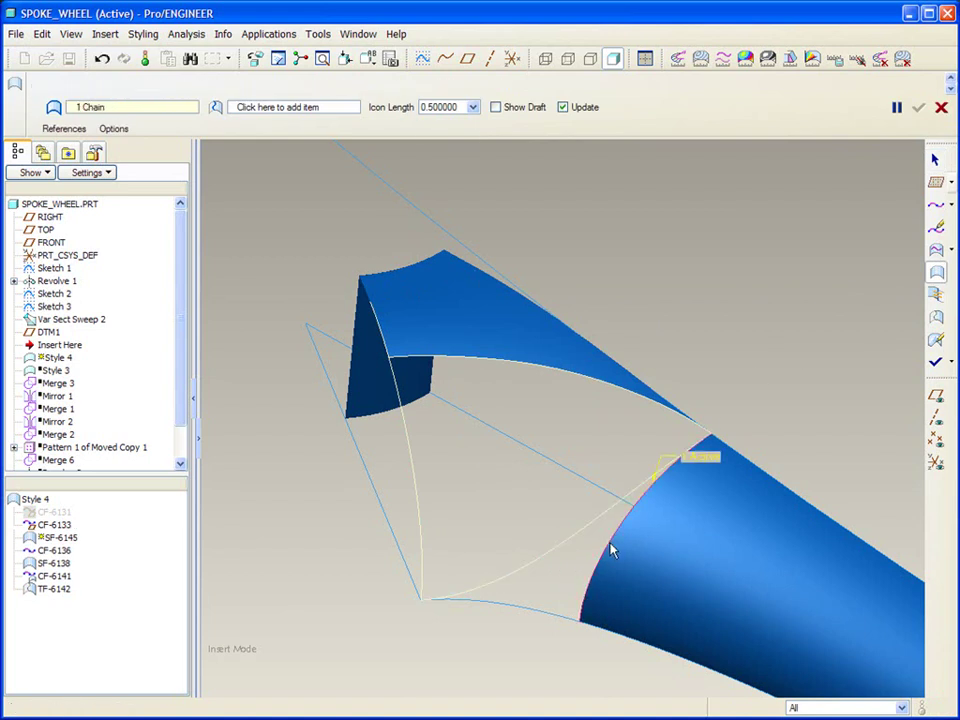
click(553, 374)
click(417, 480)
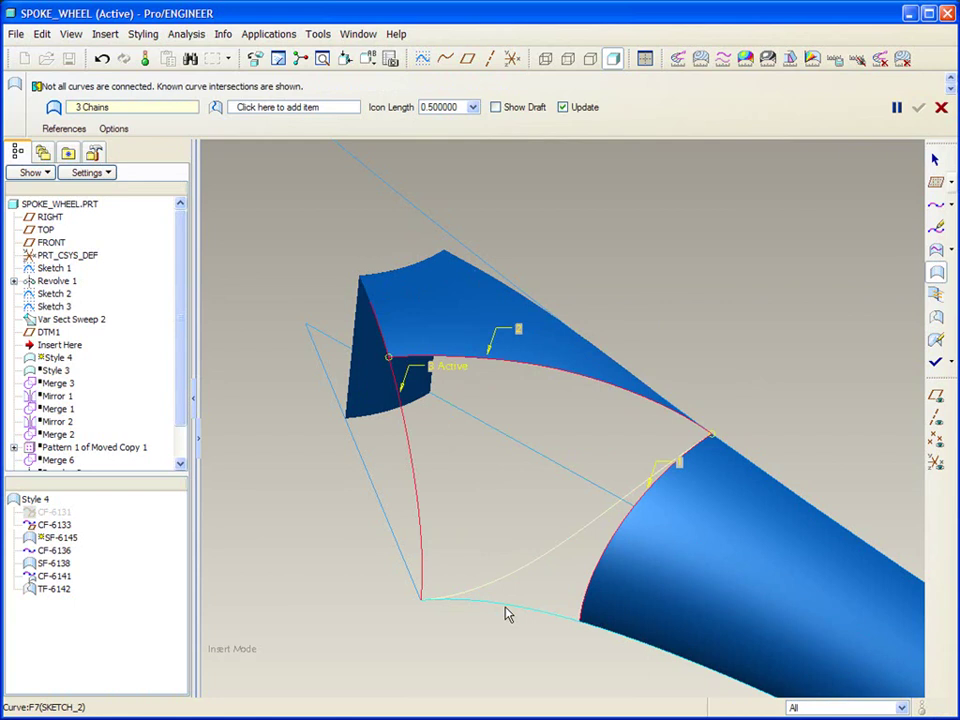
click(497, 617)
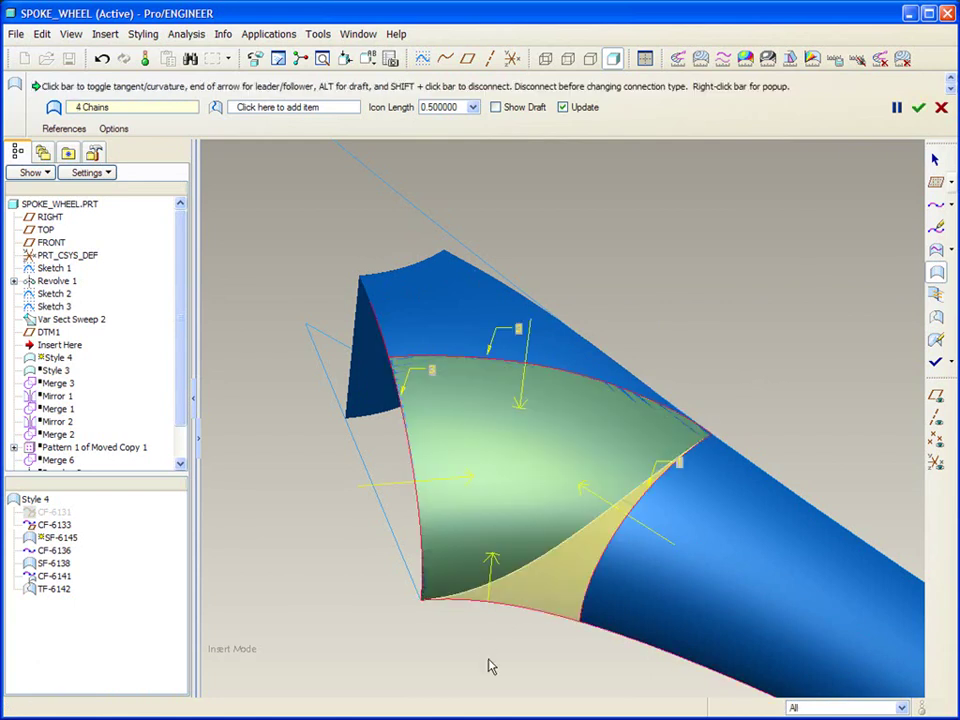
middle_click(538, 636)
click(745, 346)
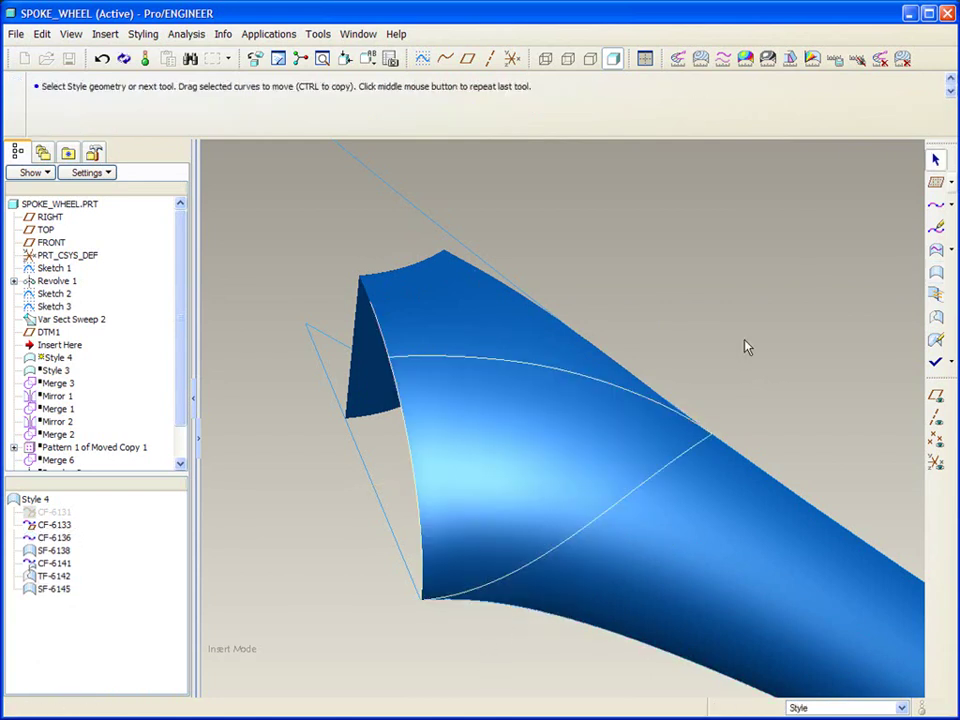
middle_drag(745, 346, 745, 321)
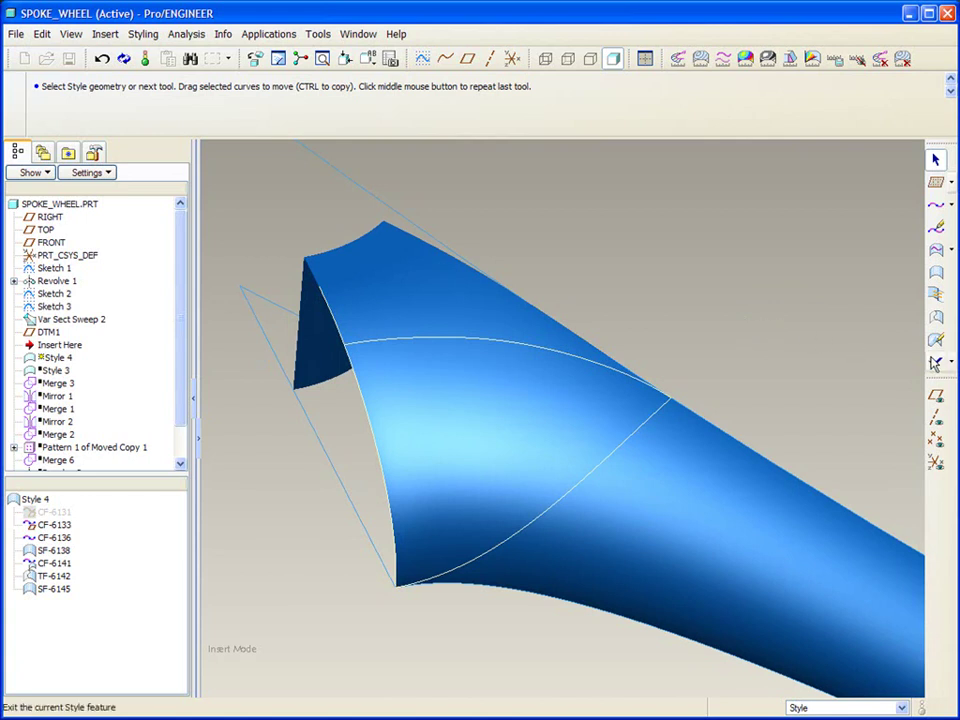
- Complete the current Style feature and hide Style 4 in the model
click(936, 363)
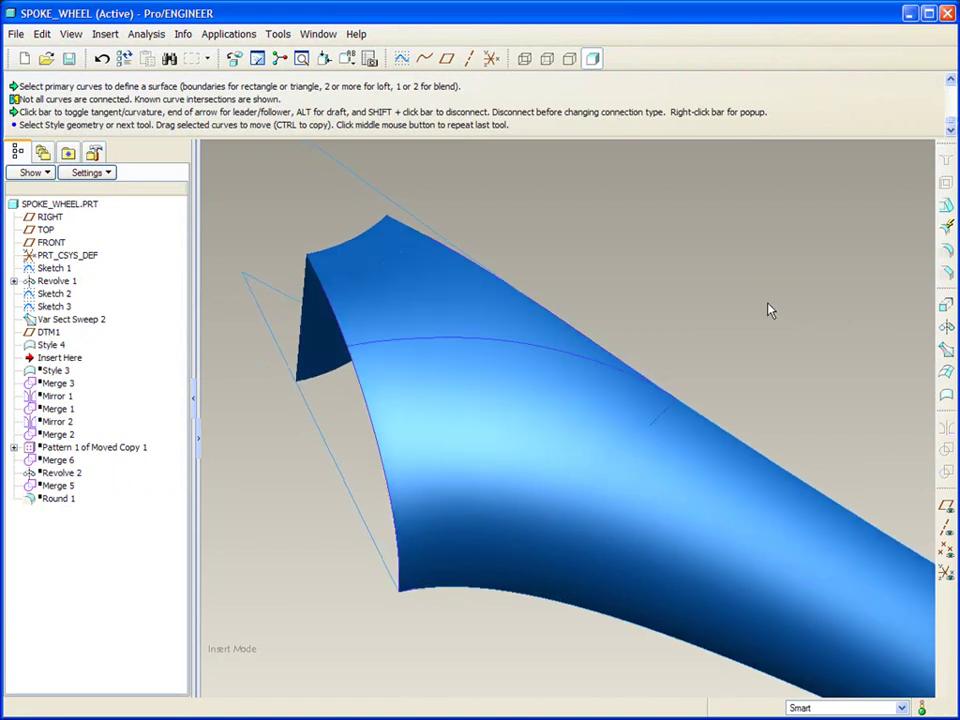
middle_drag(768, 310, 768, 310)
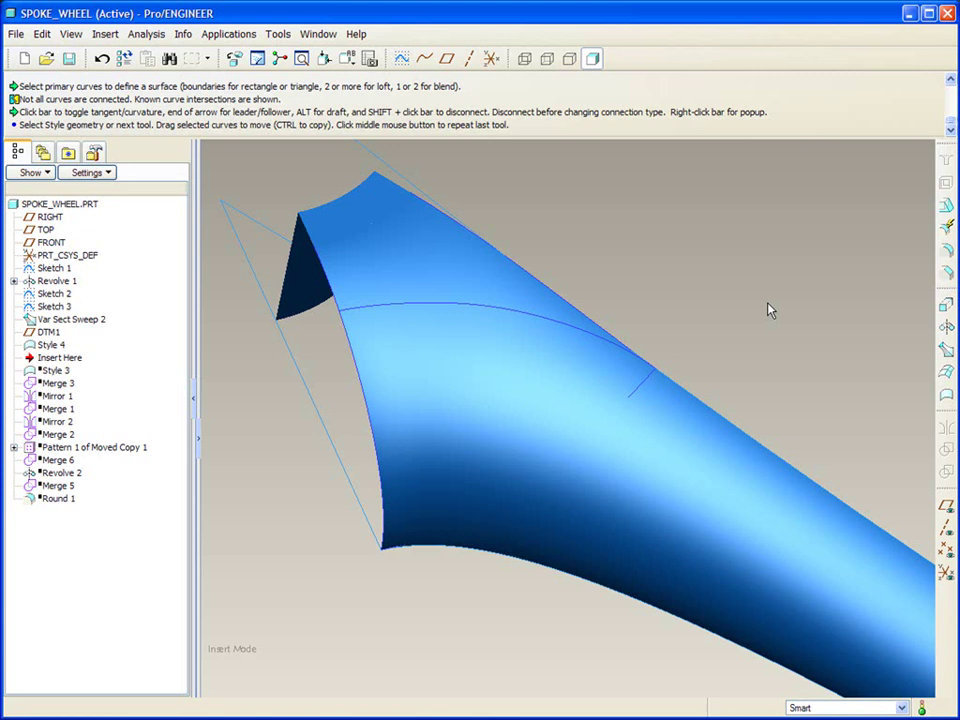
click(47, 345)
right_click(44, 350)
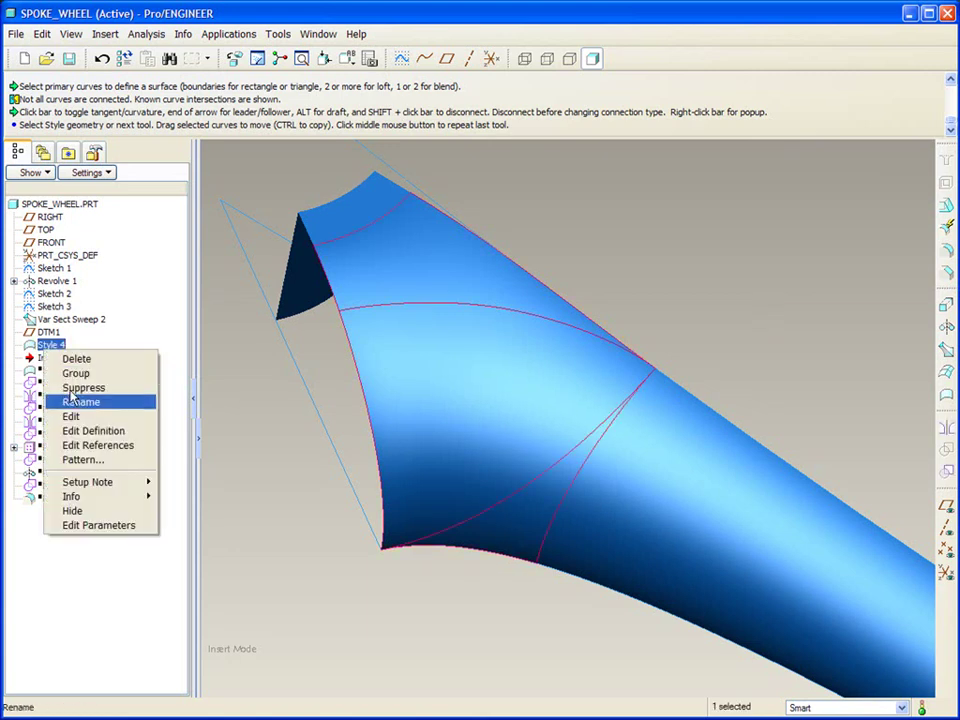
click(95, 515)
- Cancel insert mode and resume the features suppressed after Style 4, from Style 3 through Round 1
click(56, 360)
right_click(52, 362)
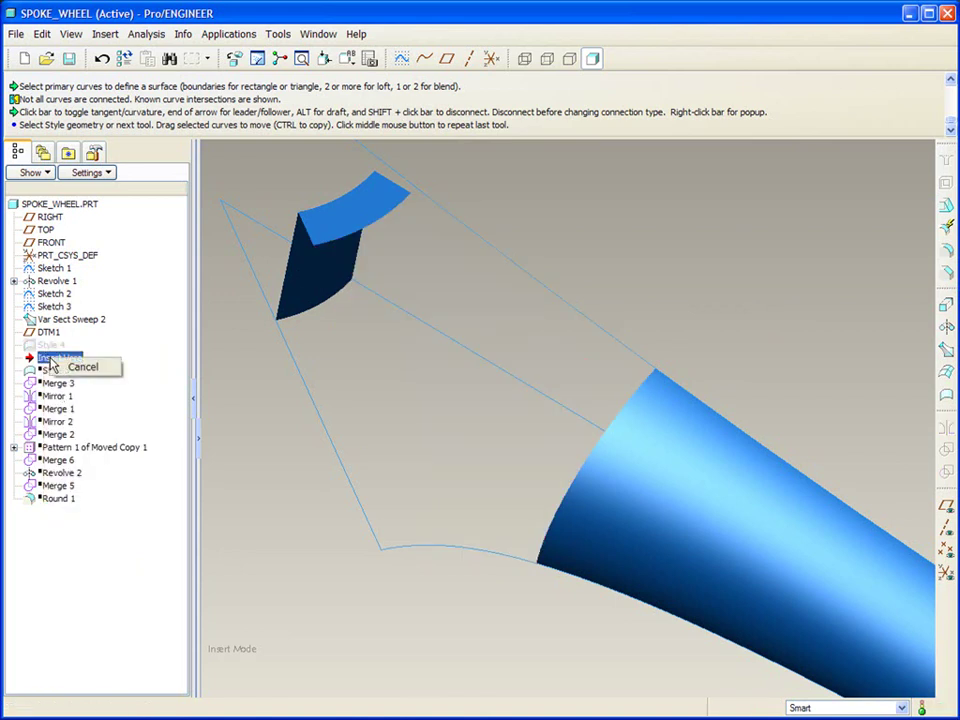
click(76, 368)
key(Return)
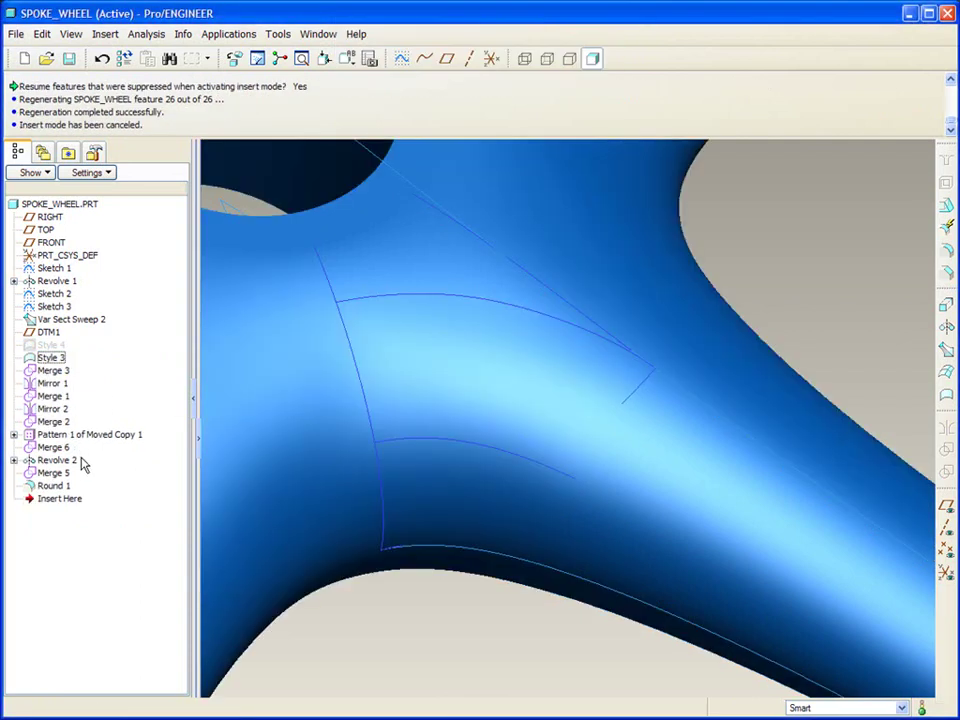
scroll(836, 315, up, 10)
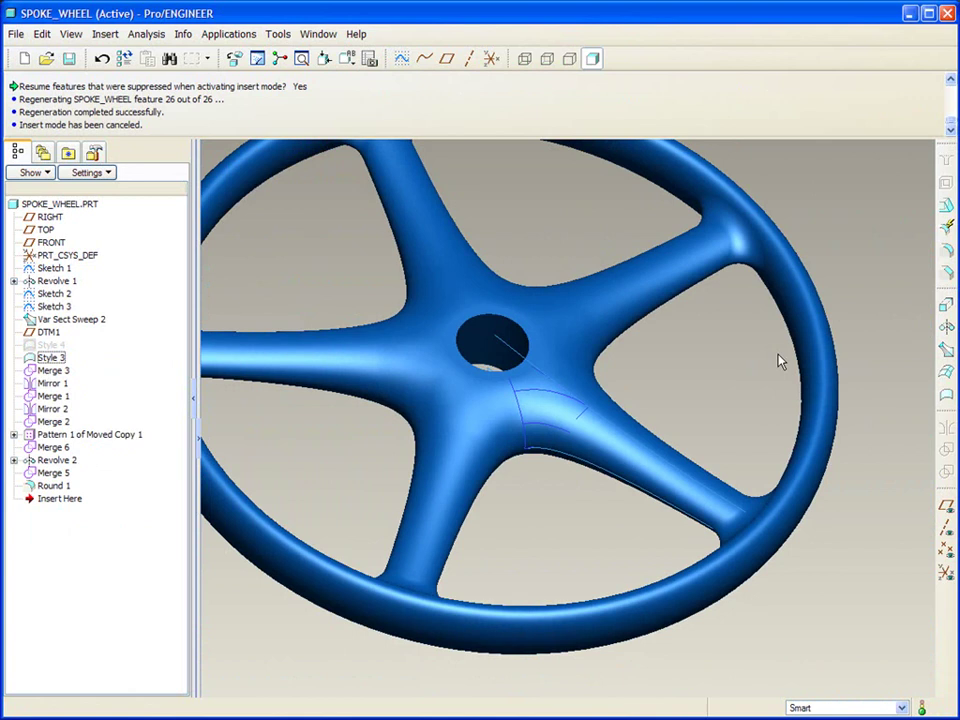